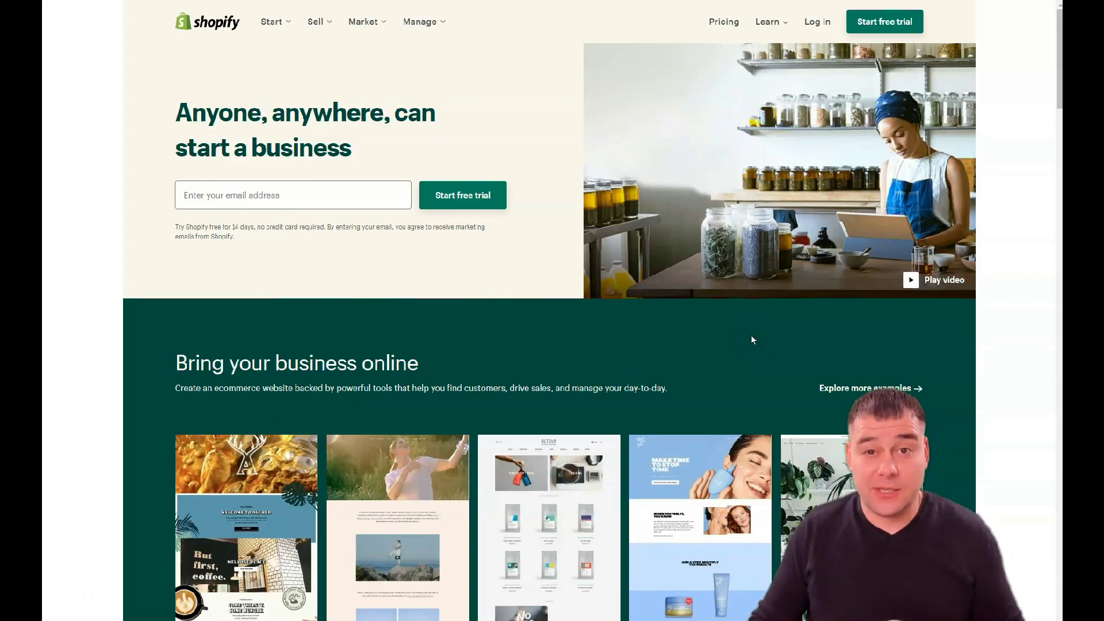
# Browse the Shopify landing page, then start the free trial signup
pyautogui.scroll(-6, 756, 337)
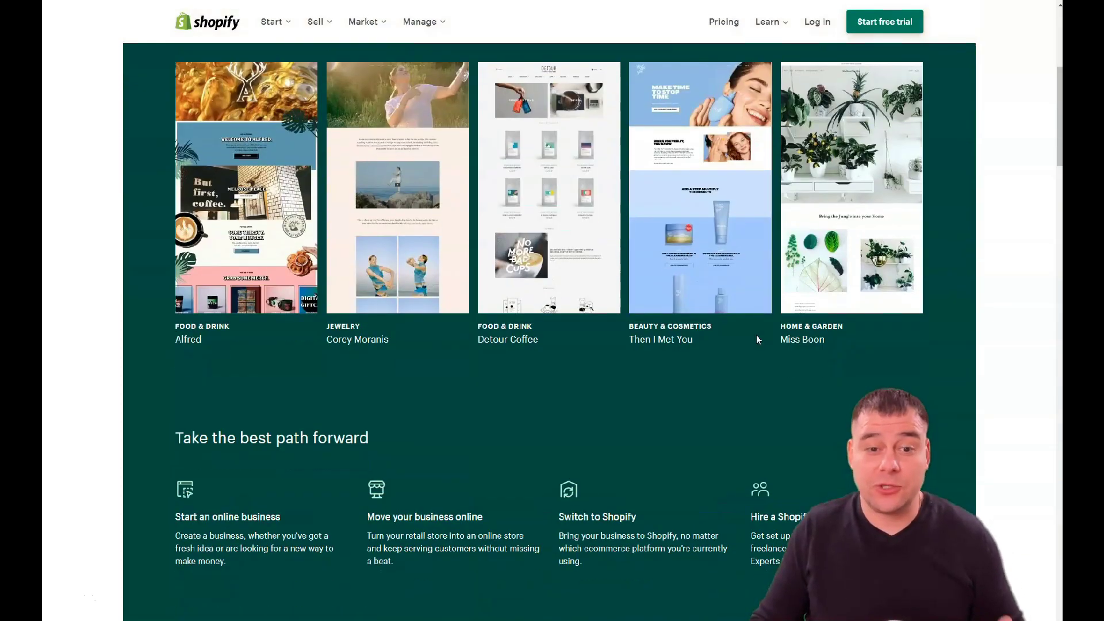
pyautogui.scroll(-4, 756, 340)
pyautogui.scroll(-4, 758, 338)
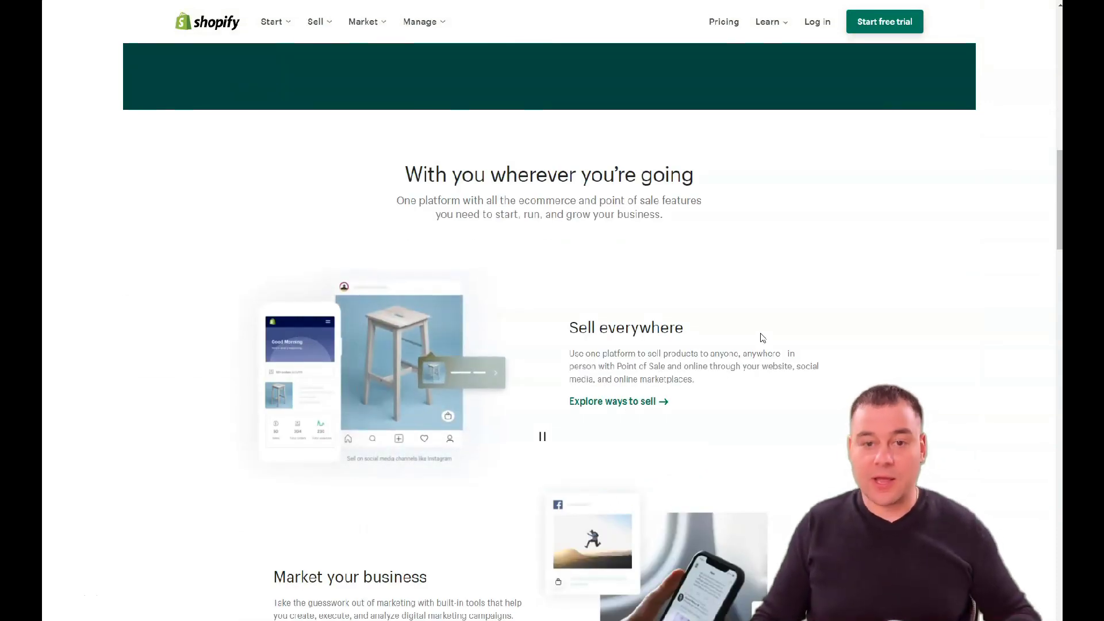
pyautogui.scroll(-8, 763, 338)
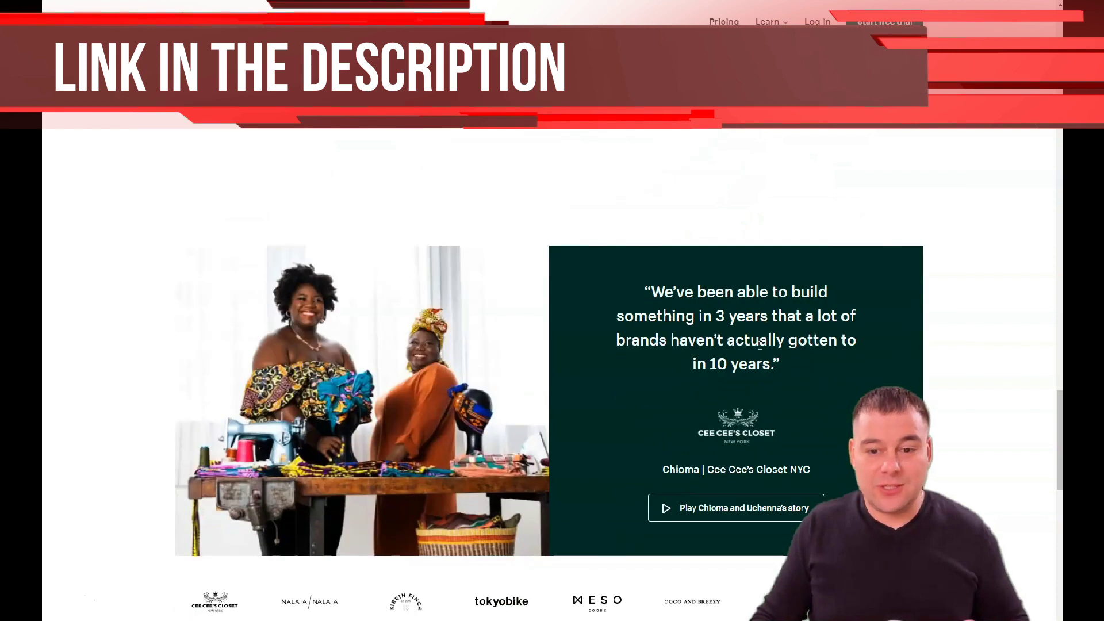
pyautogui.scroll(-4, 760, 345)
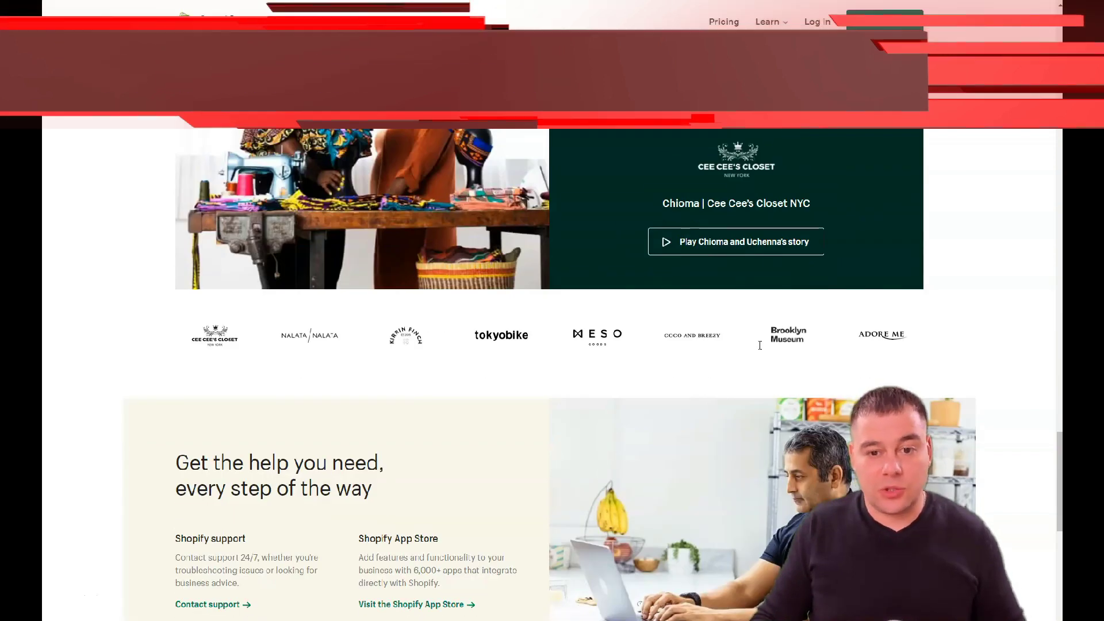
pyautogui.scroll(-4, 761, 345)
pyautogui.scroll(-5, 760, 345)
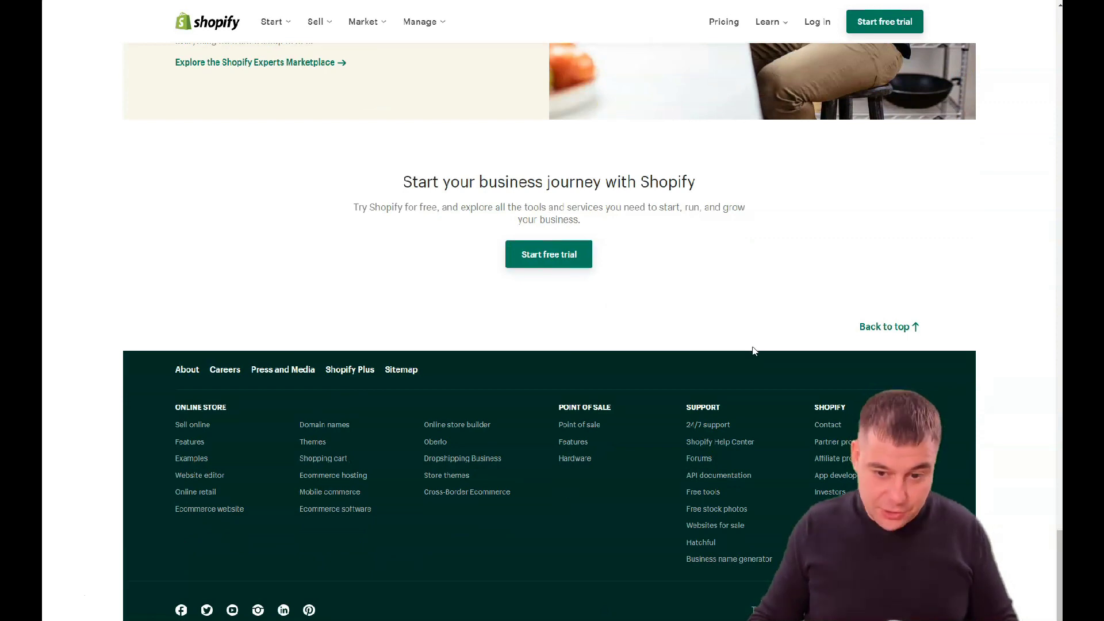
pyautogui.scroll(15, 755, 351)
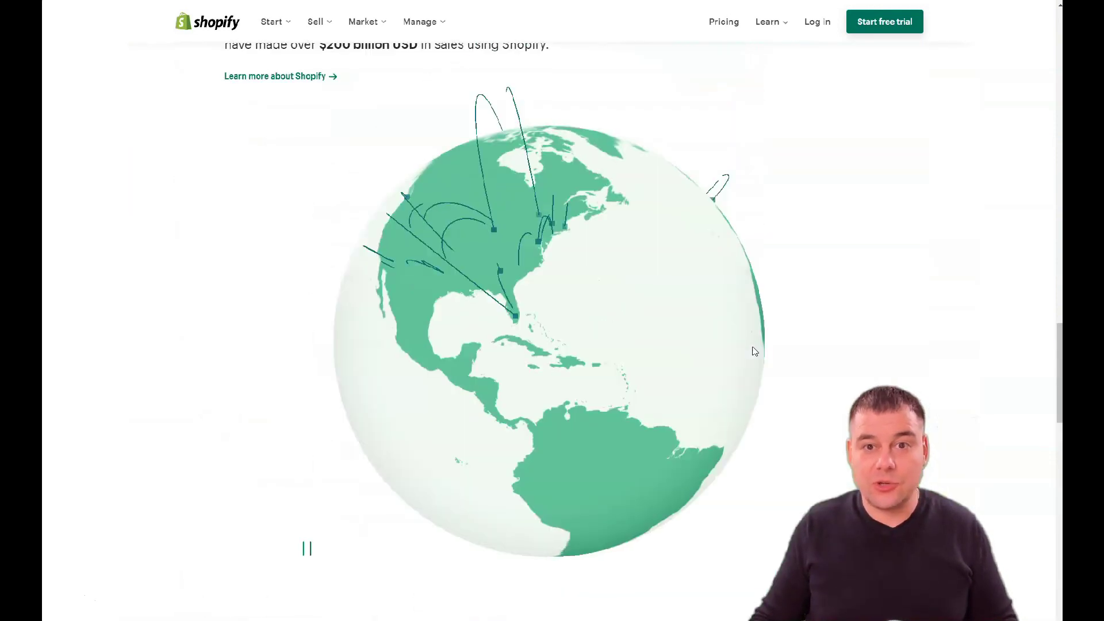
pyautogui.scroll(12, 754, 351)
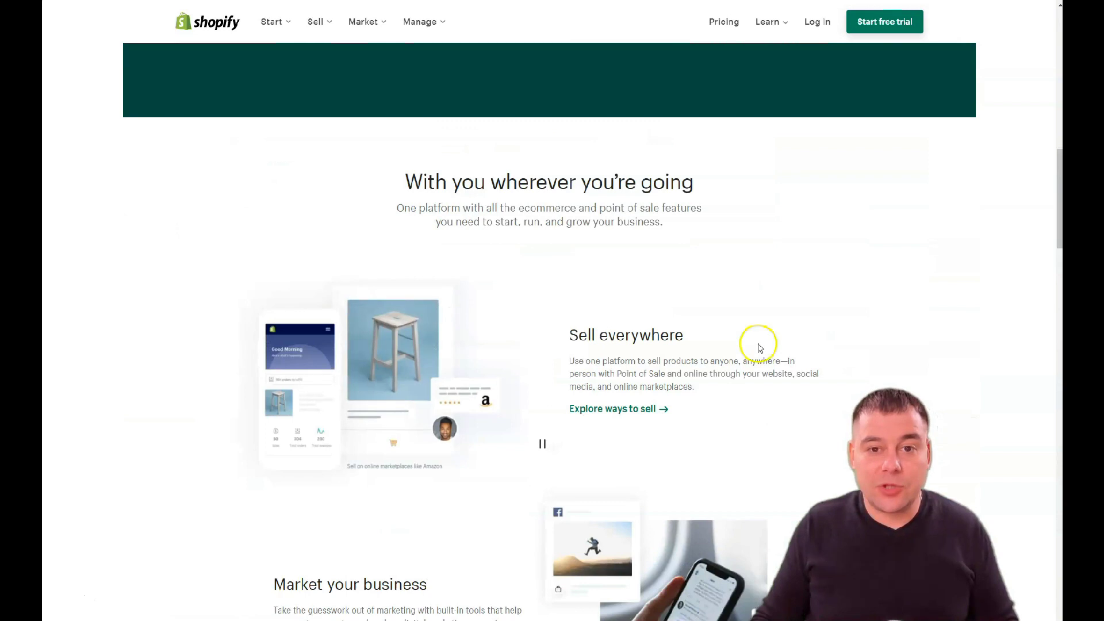
pyautogui.scroll(13, 760, 348)
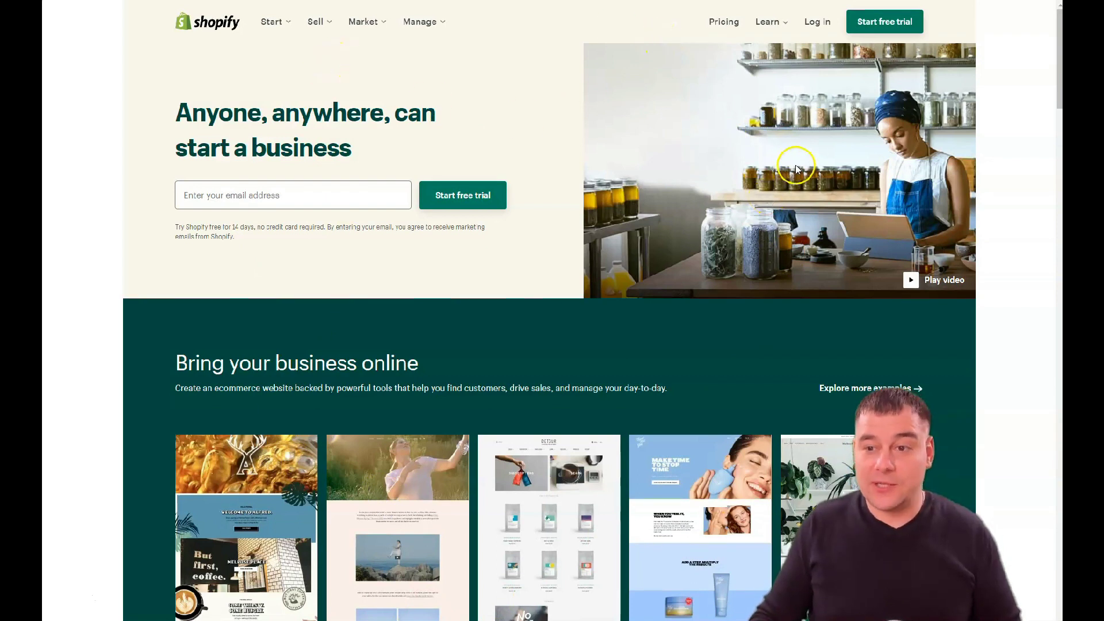
pyautogui.click(879, 23)
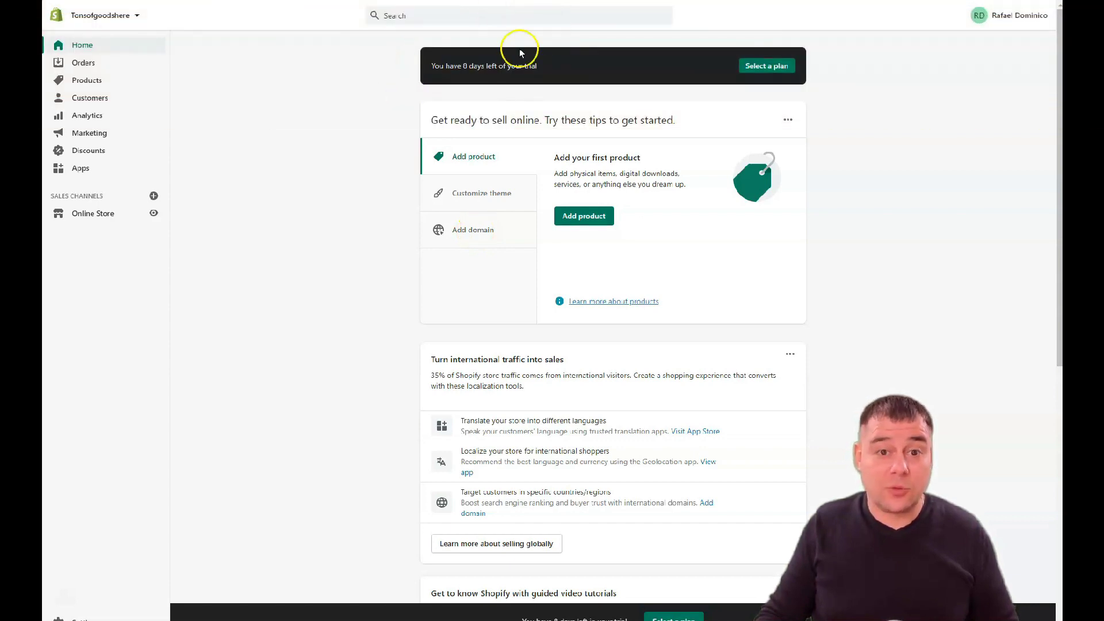
pyautogui.click(767, 67)
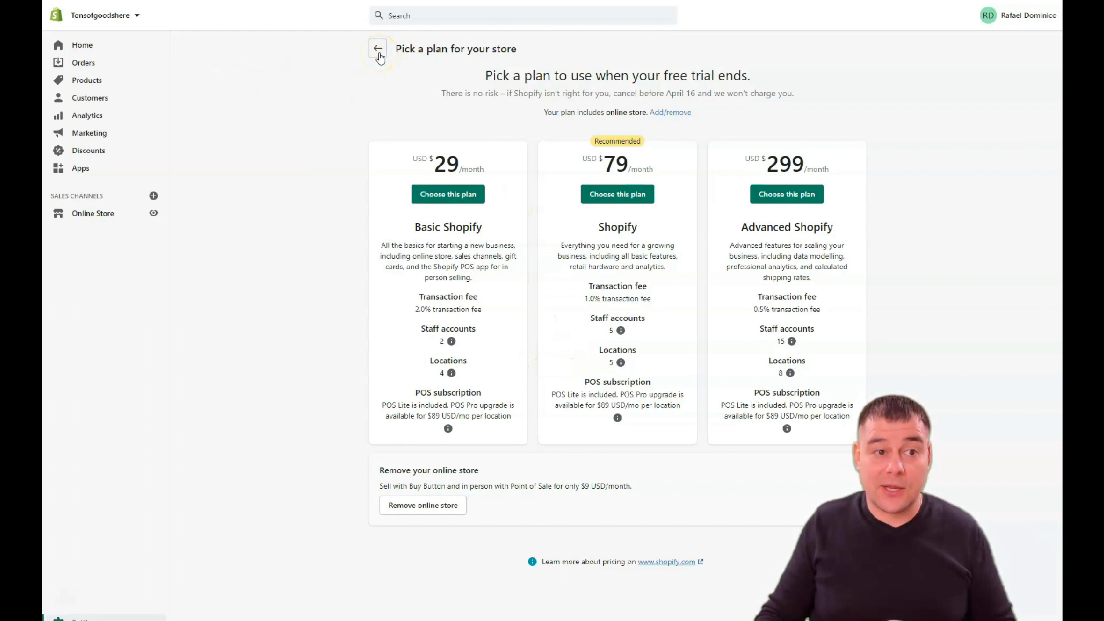
pyautogui.click(73, 46)
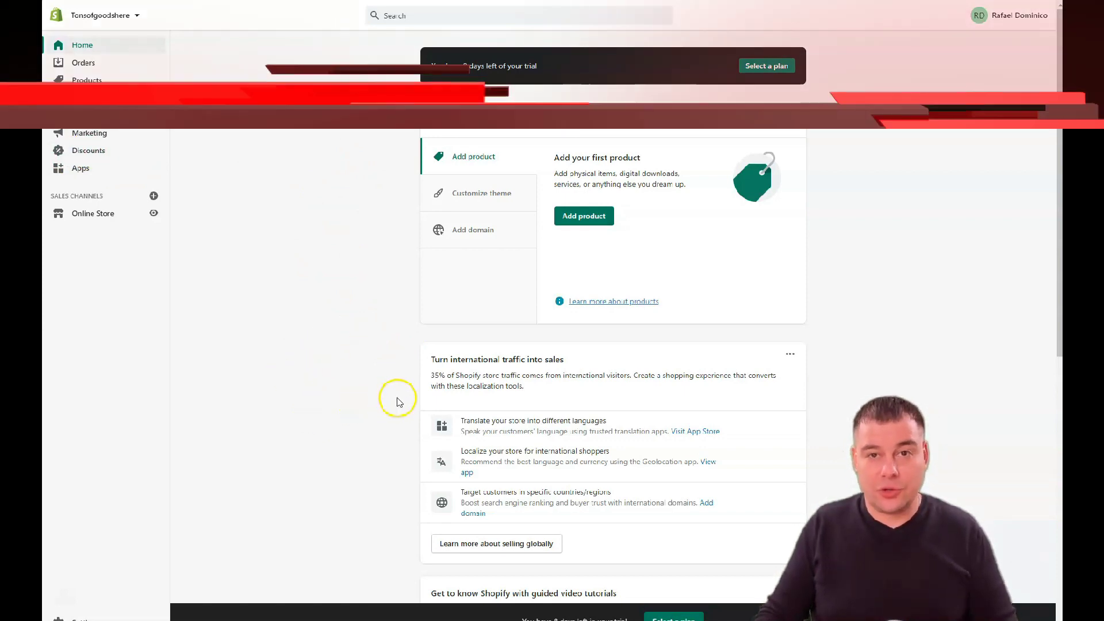
pyautogui.scroll(-4, 397, 397)
pyautogui.scroll(-5, 360, 373)
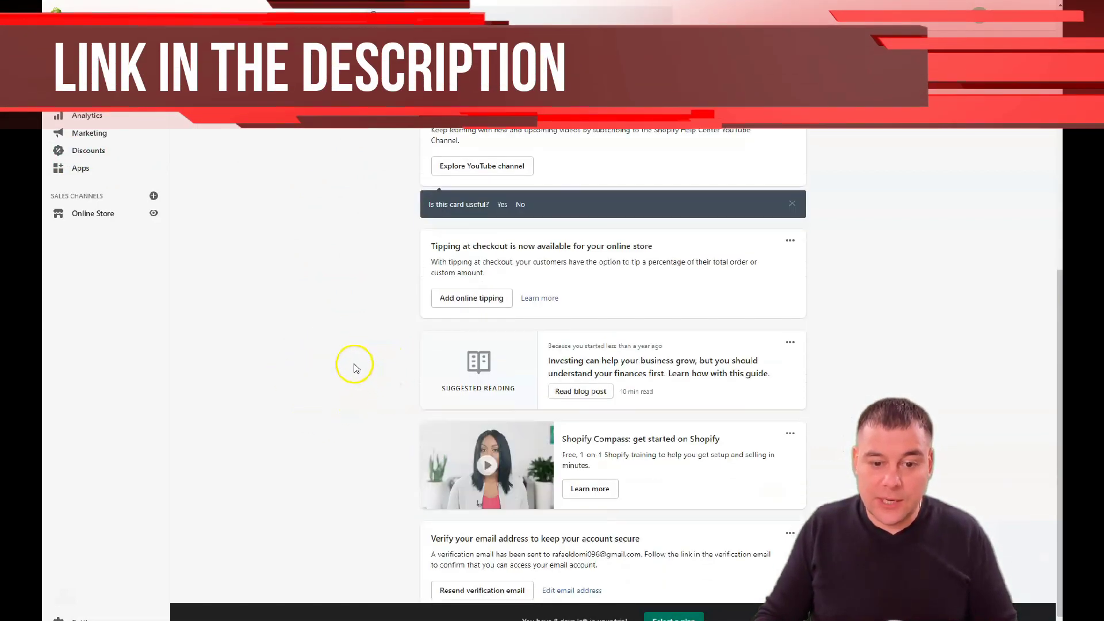
pyautogui.scroll(5, 357, 367)
pyautogui.scroll(-1, 357, 367)
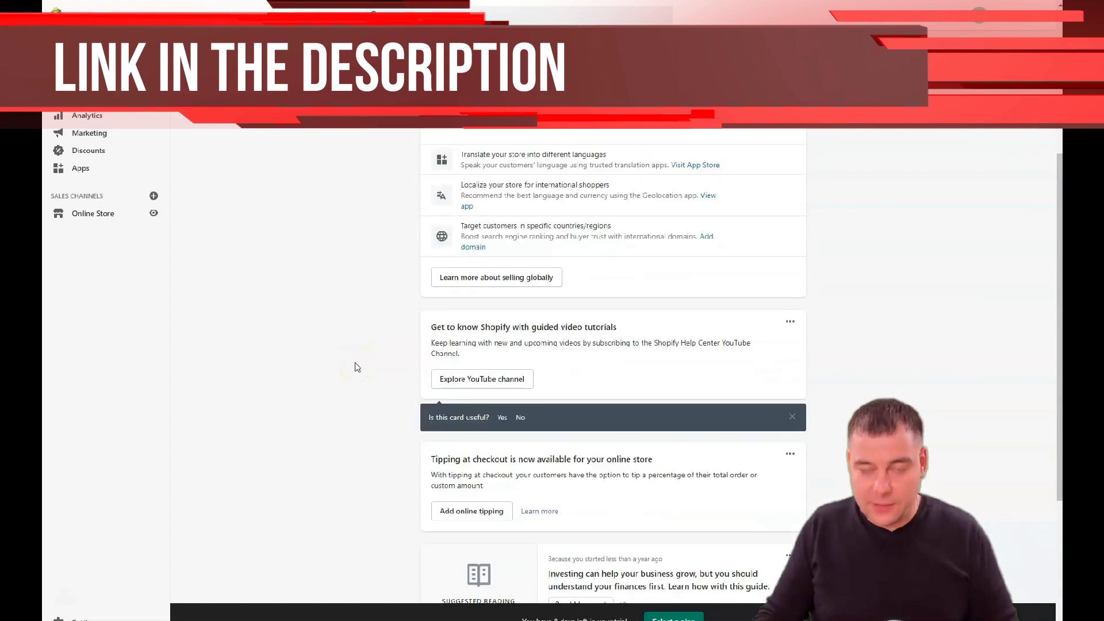
pyautogui.scroll(-4, 356, 366)
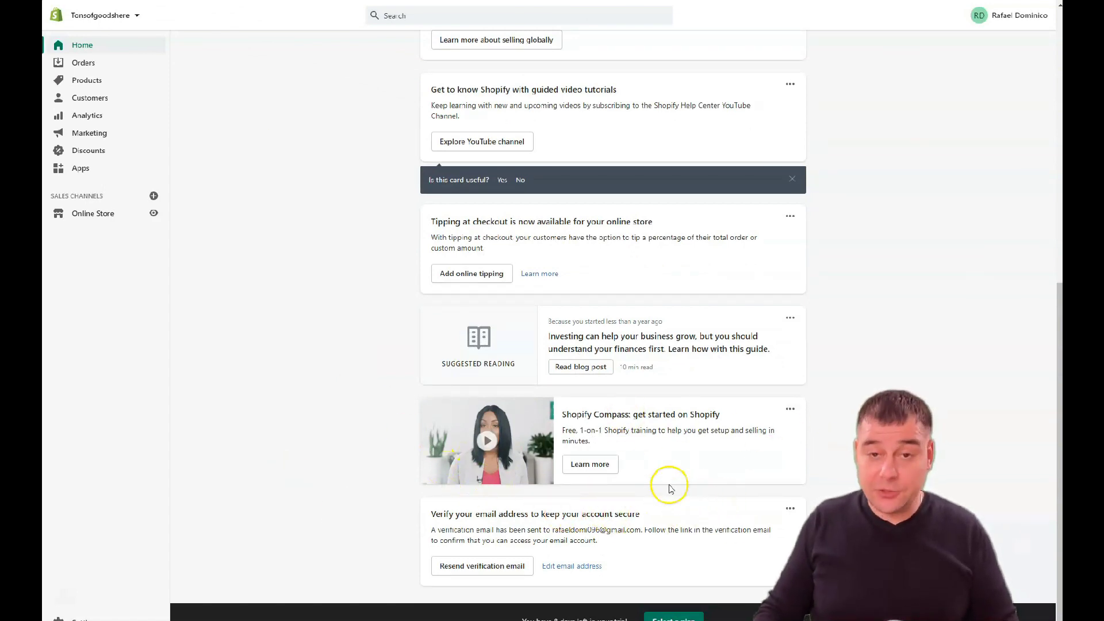
pyautogui.scroll(9, 736, 457)
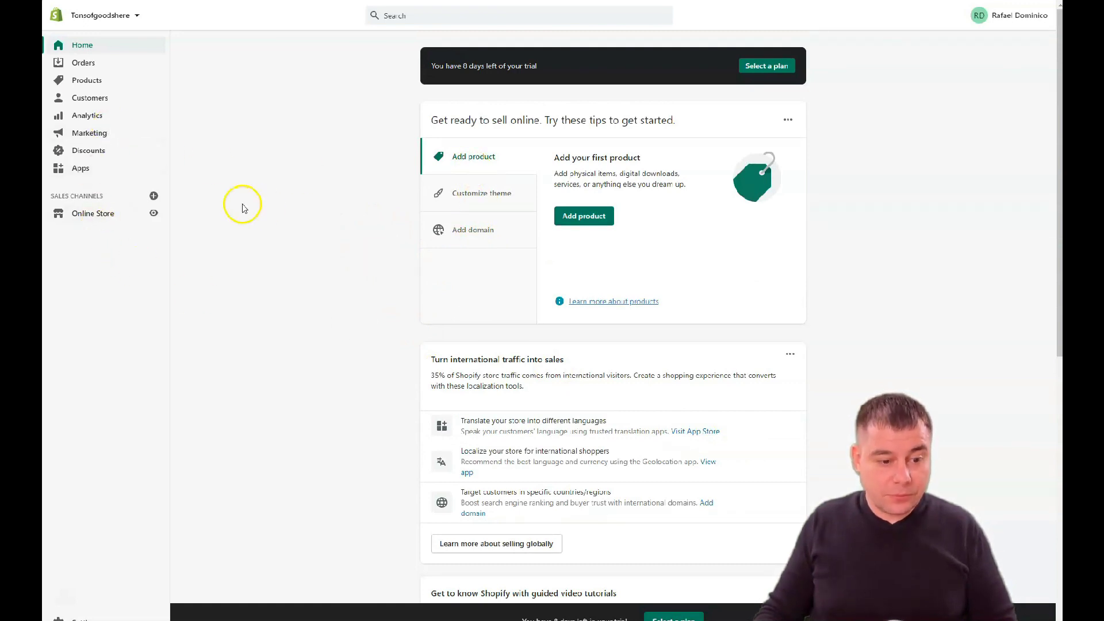
# Look through the Orders, Drafts and Abandoned checkouts pages
pyautogui.click(83, 63)
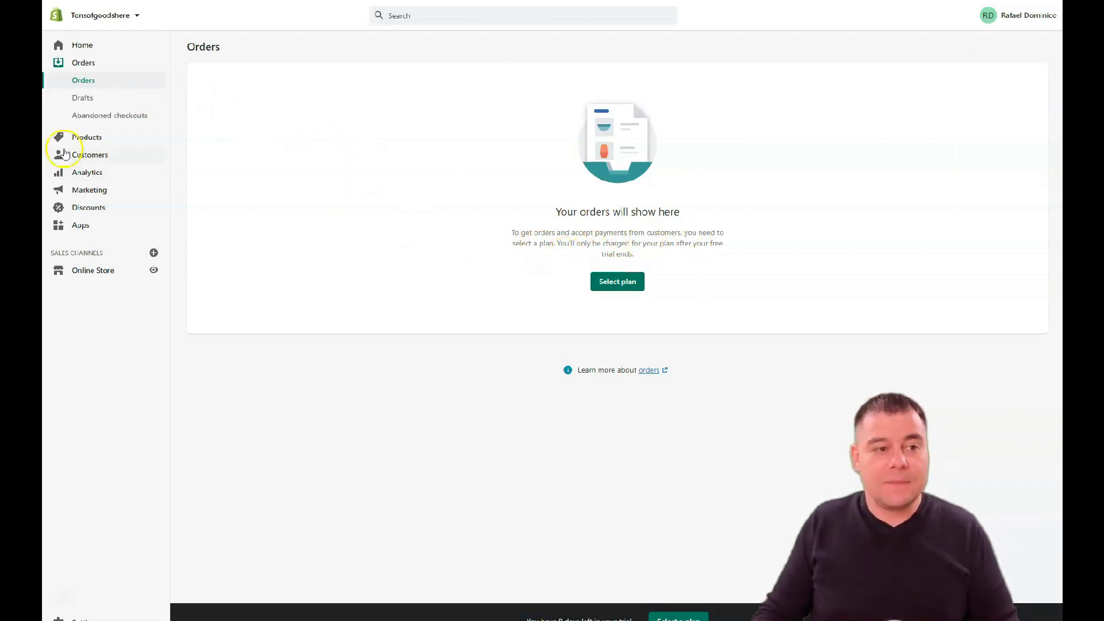
pyautogui.click(84, 100)
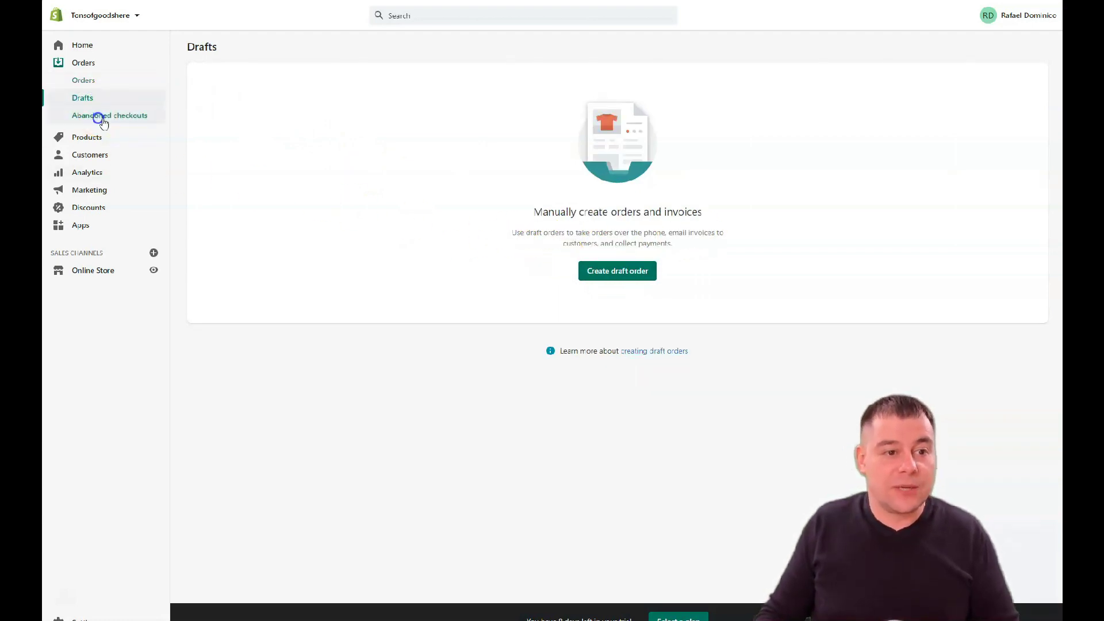
pyautogui.click(98, 115)
# Browse Products, Inventory, Transfers, Collections and Gift cards pages
pyautogui.click(78, 143)
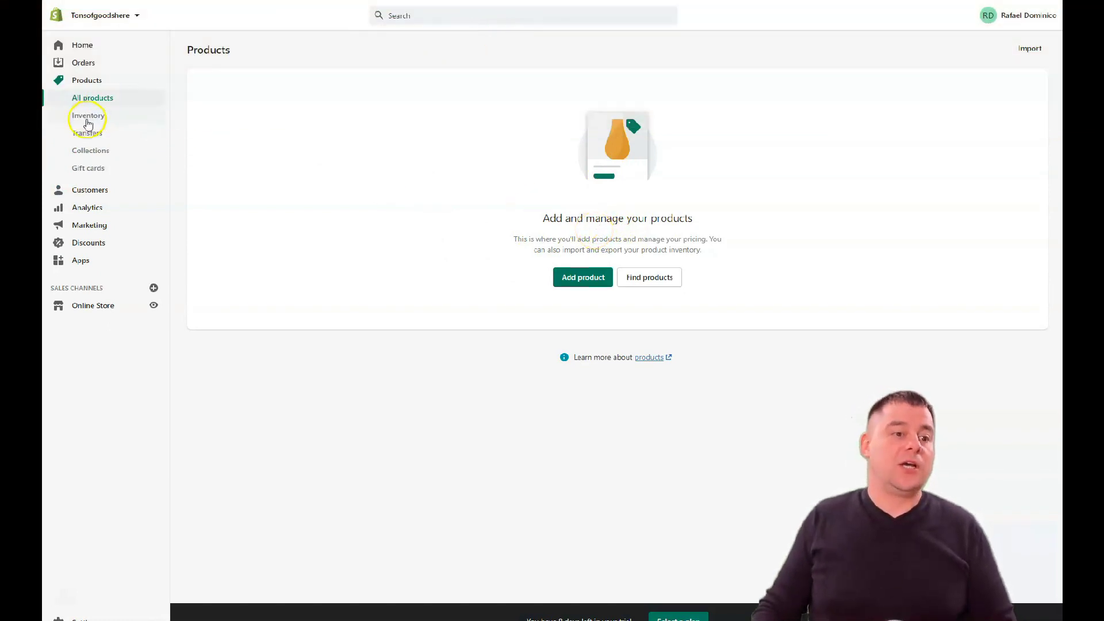
pyautogui.click(87, 116)
pyautogui.click(88, 134)
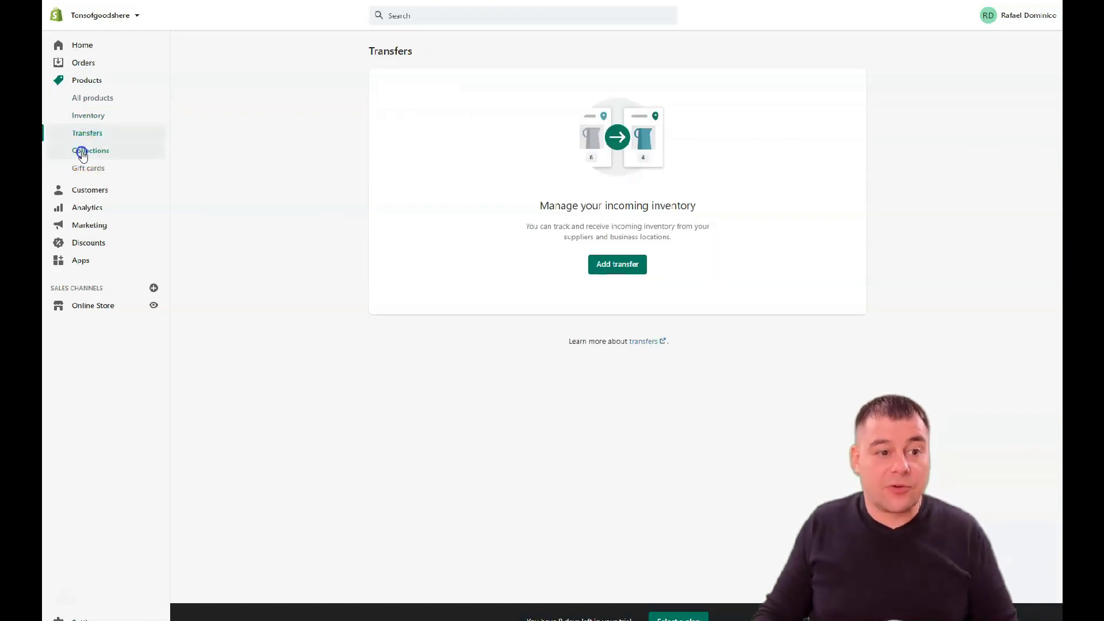
pyautogui.click(82, 152)
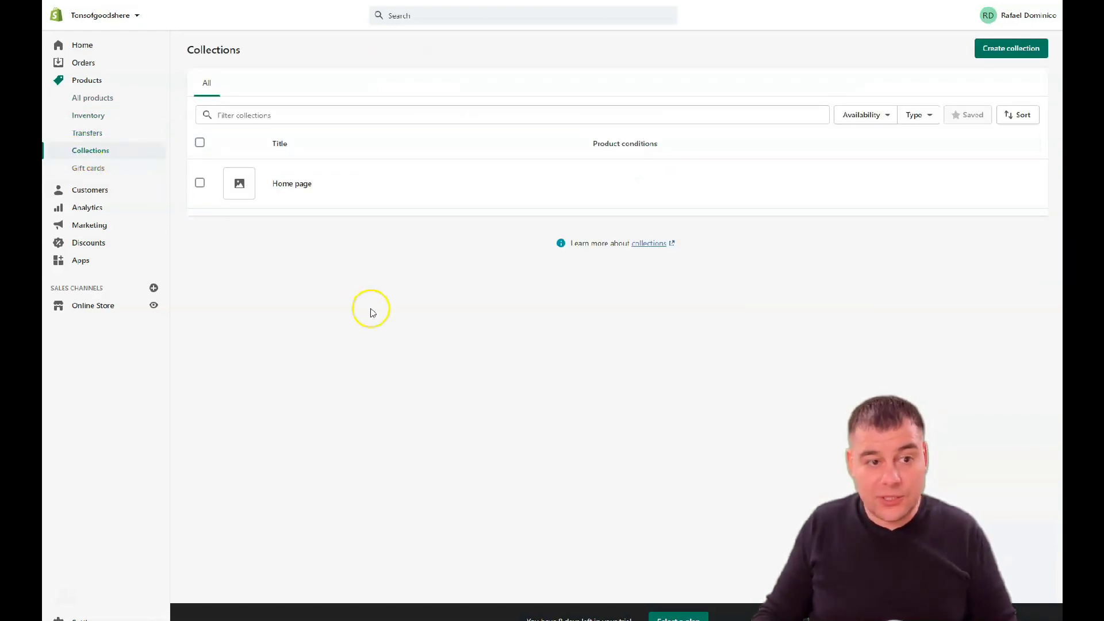
pyautogui.click(101, 168)
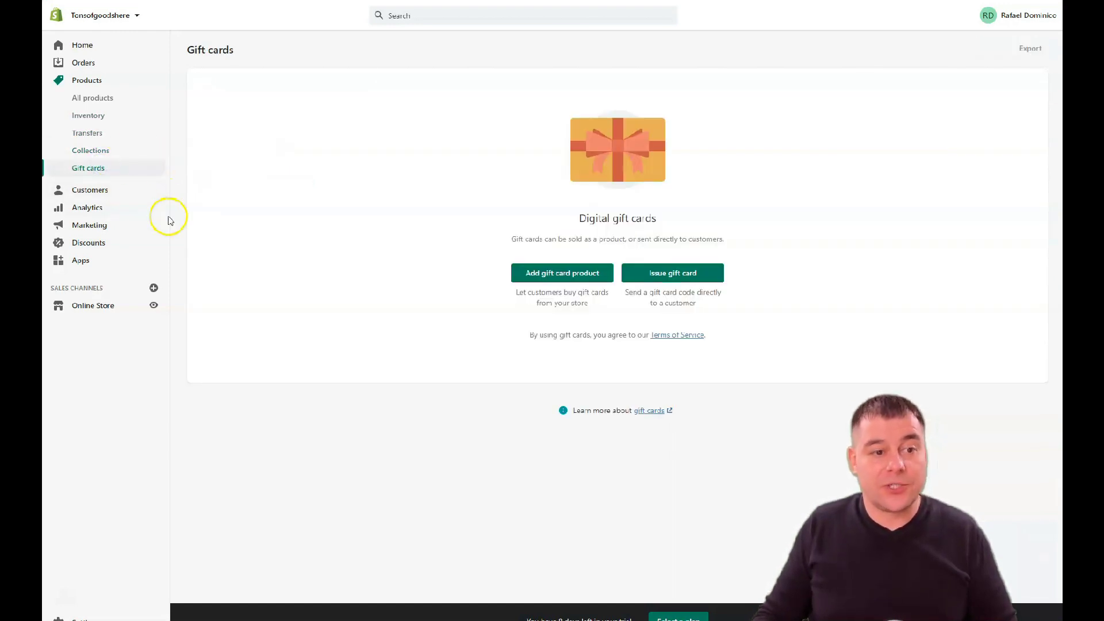
# View the Customers page, then the Analytics overview and Reports
pyautogui.click(86, 191)
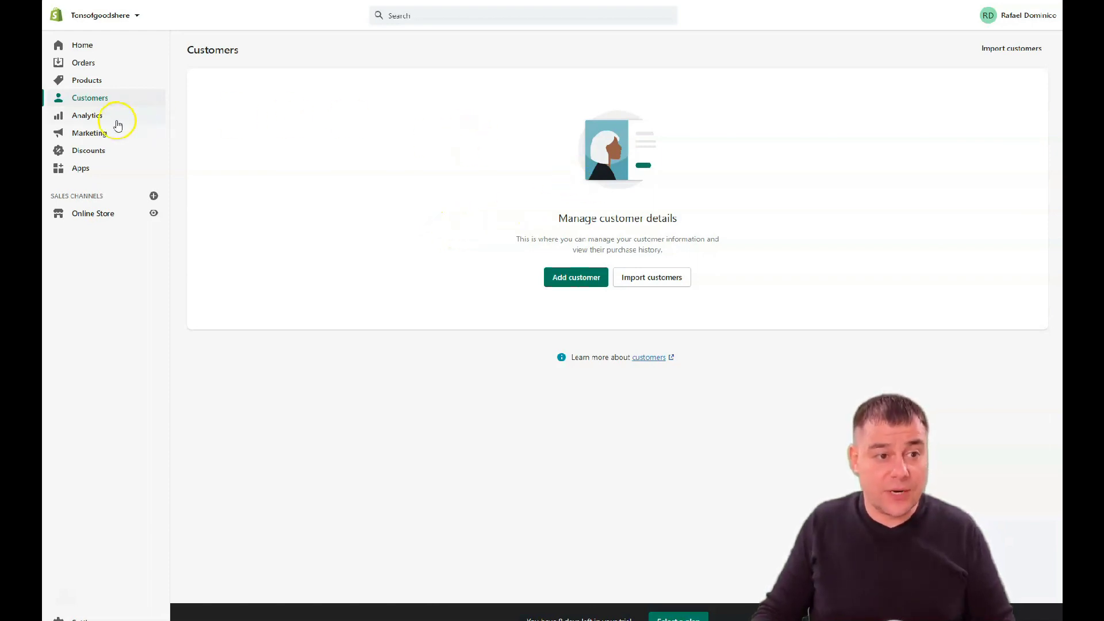
pyautogui.click(81, 119)
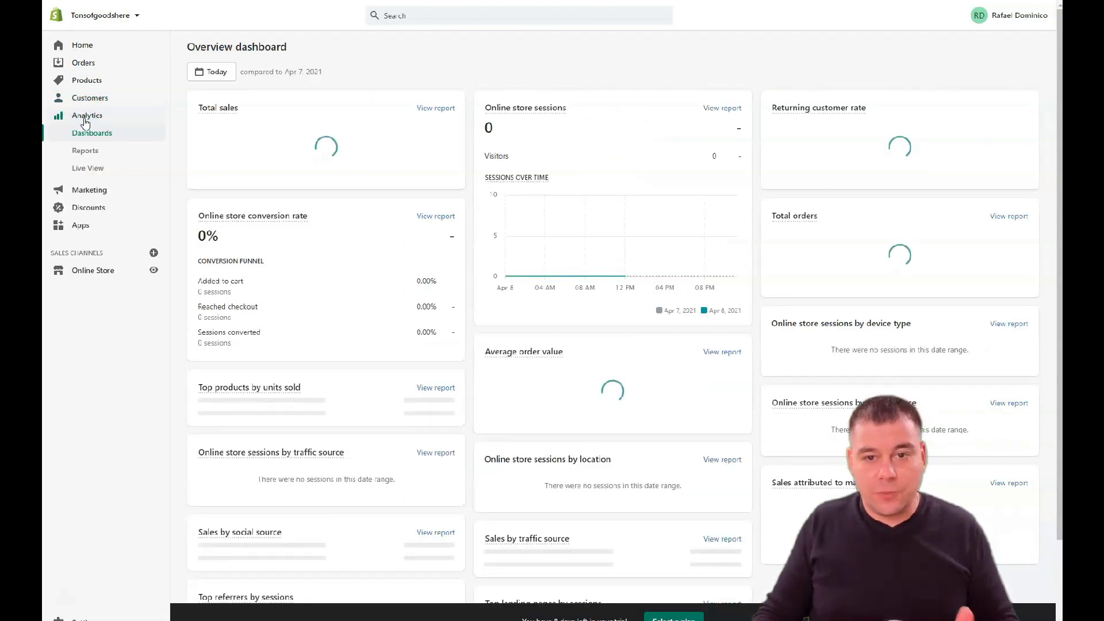
pyautogui.click(84, 151)
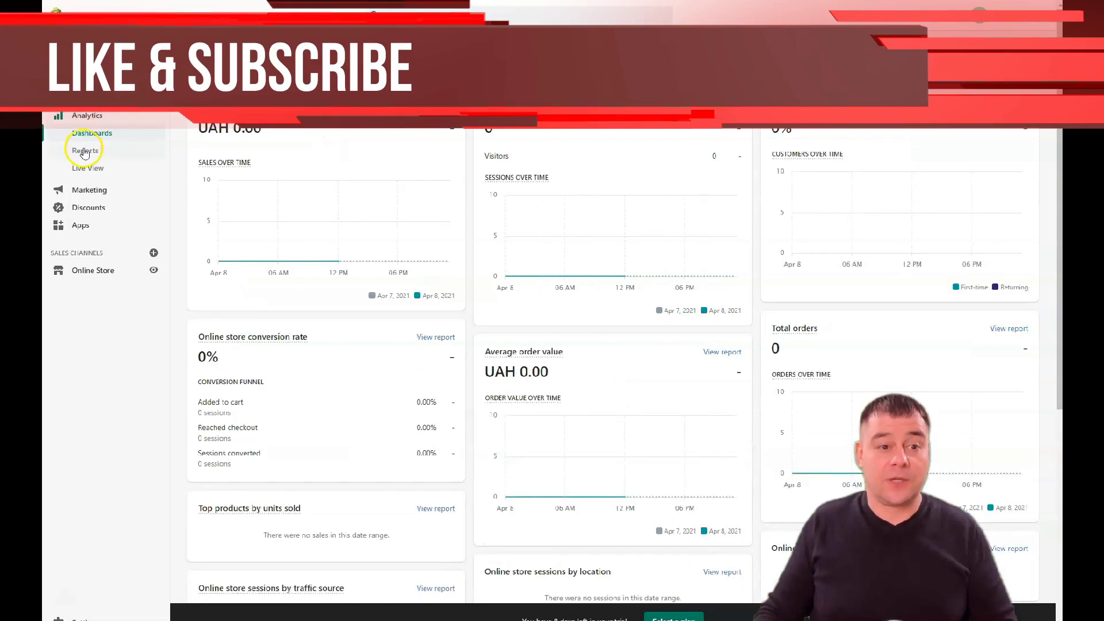
pyautogui.scroll(-6, 592, 140)
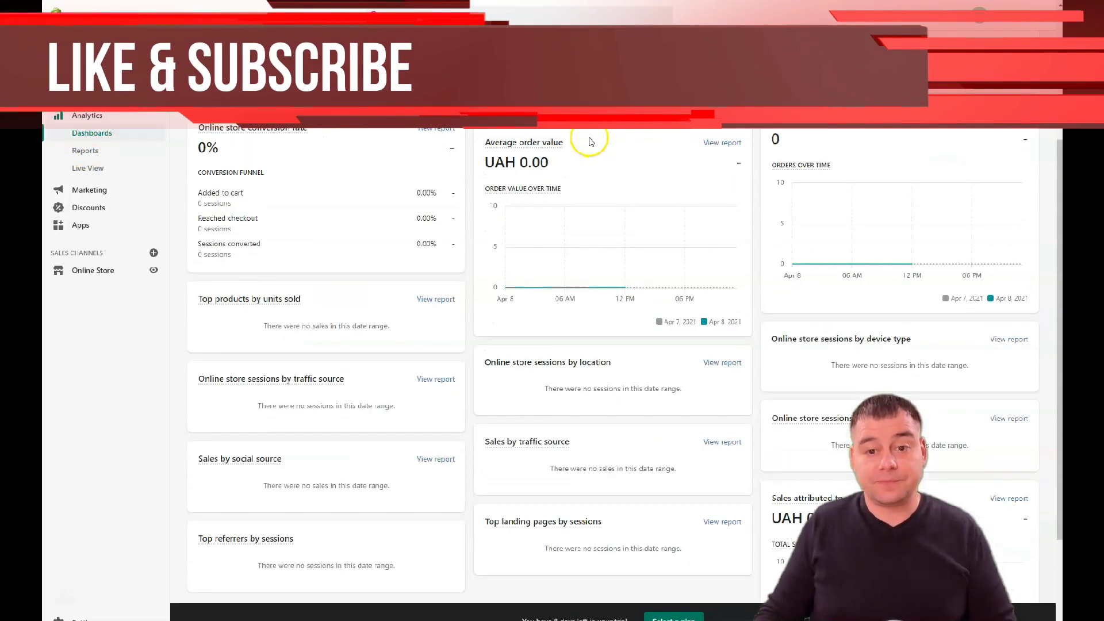
pyautogui.scroll(6, 630, 242)
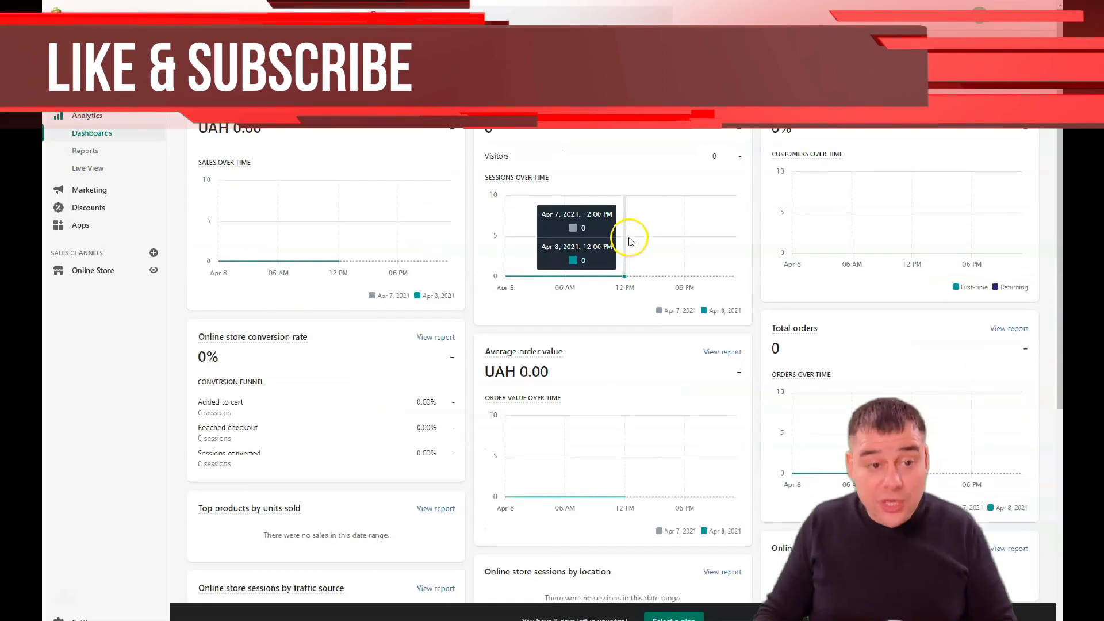
# Scroll through Analytics Reports, then return to the Overview dashboard
pyautogui.click(80, 151)
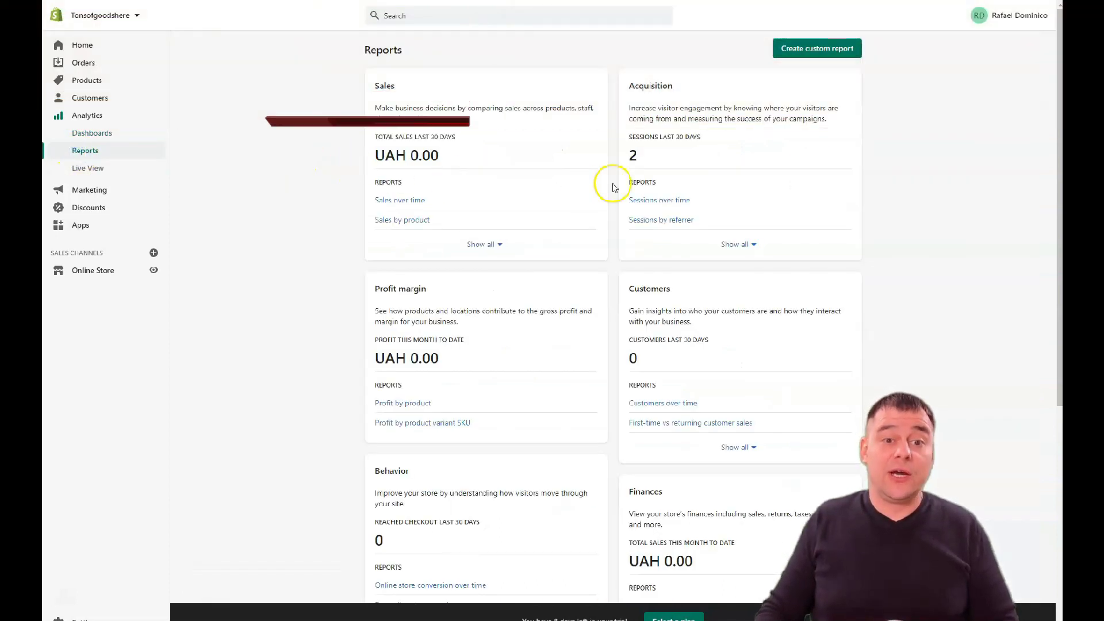
pyautogui.scroll(-6, 333, 143)
pyautogui.scroll(3, 296, 165)
pyautogui.scroll(3, 127, 143)
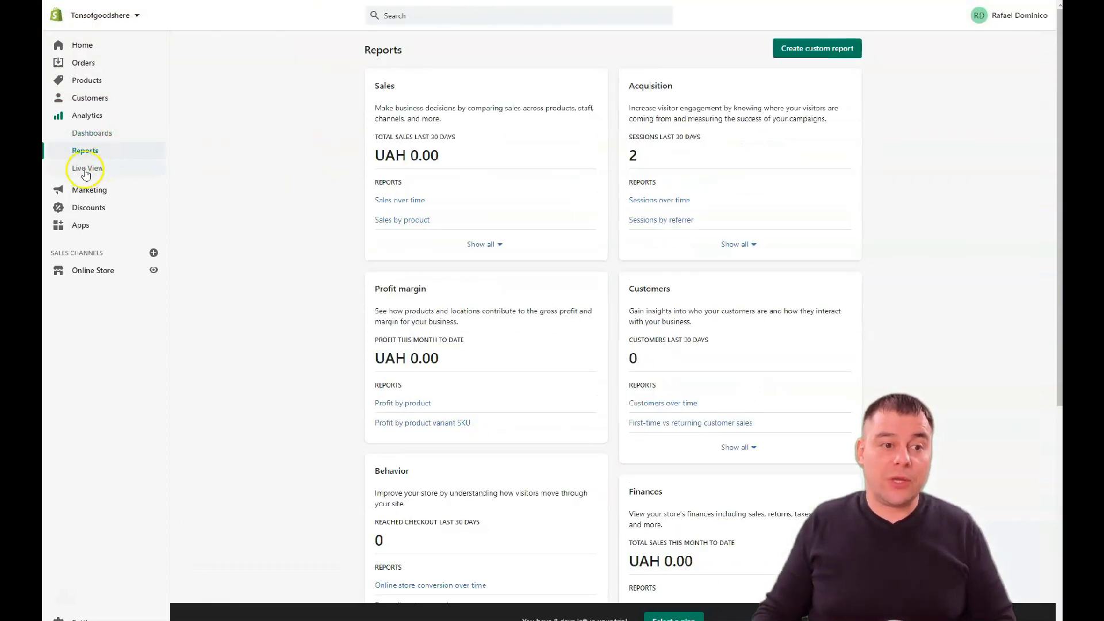
pyautogui.click(79, 118)
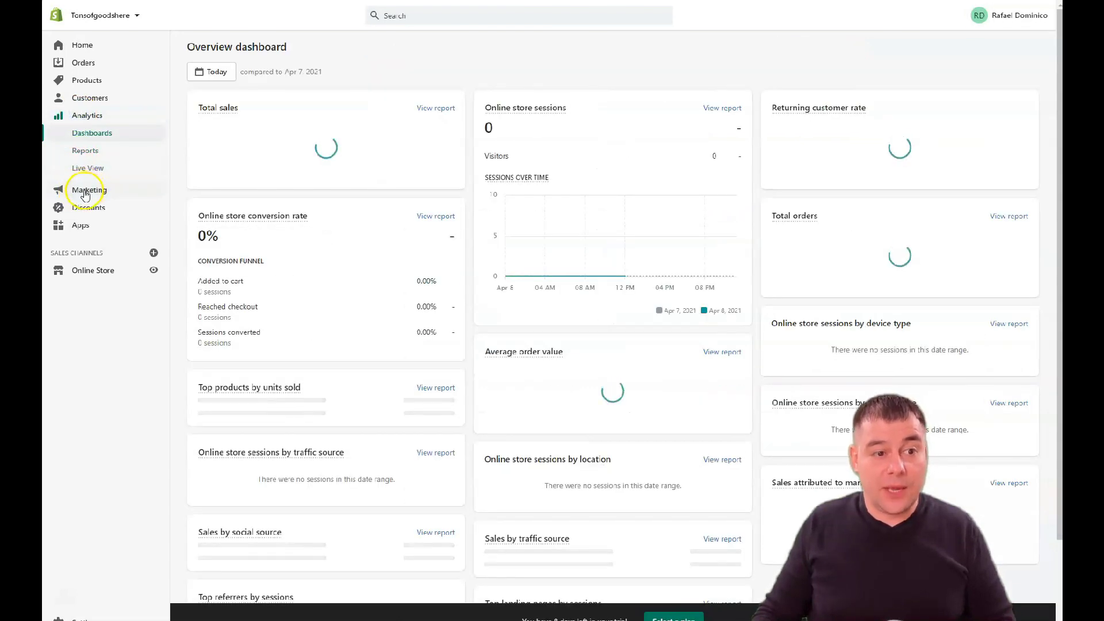
pyautogui.click(124, 191)
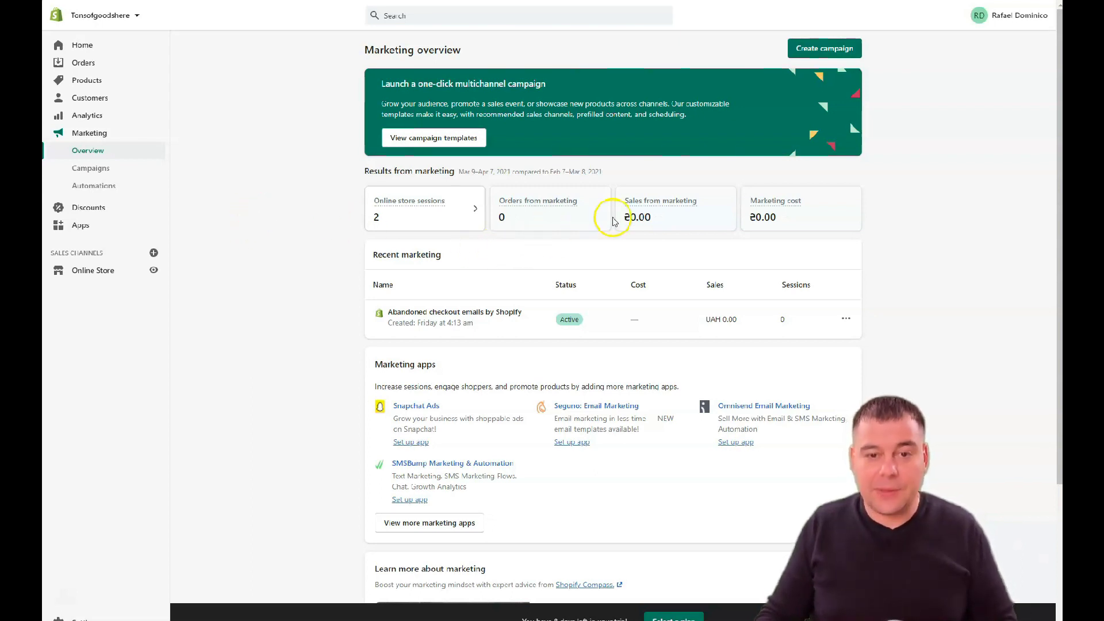
pyautogui.scroll(-3, 614, 221)
pyautogui.scroll(-1, 617, 215)
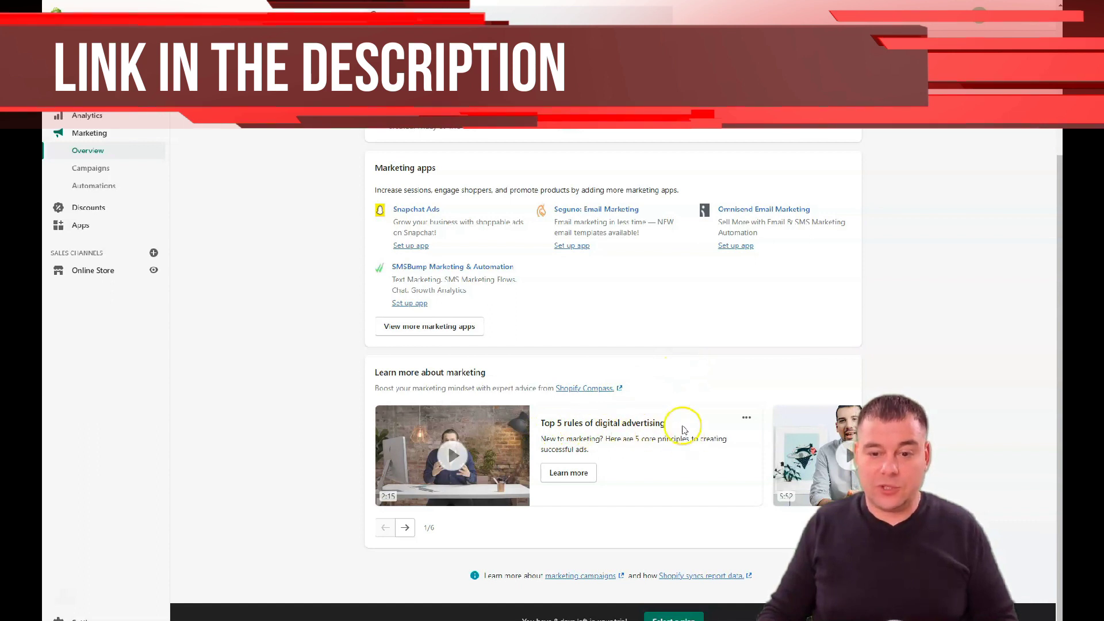
pyautogui.click(405, 528)
pyautogui.click(405, 529)
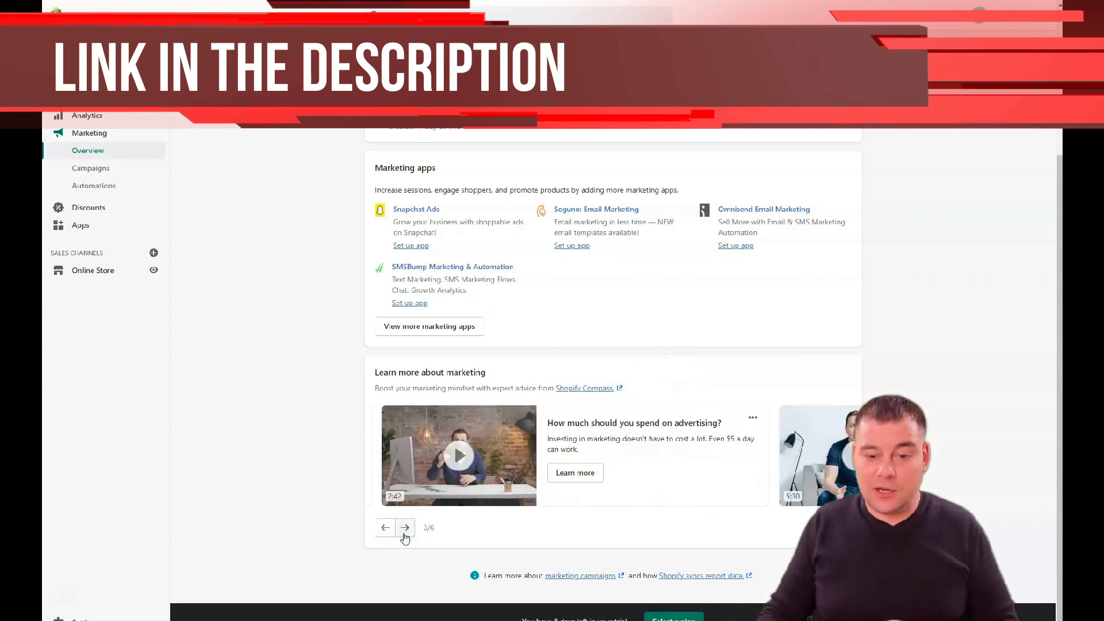
pyautogui.click(405, 527)
pyautogui.click(405, 528)
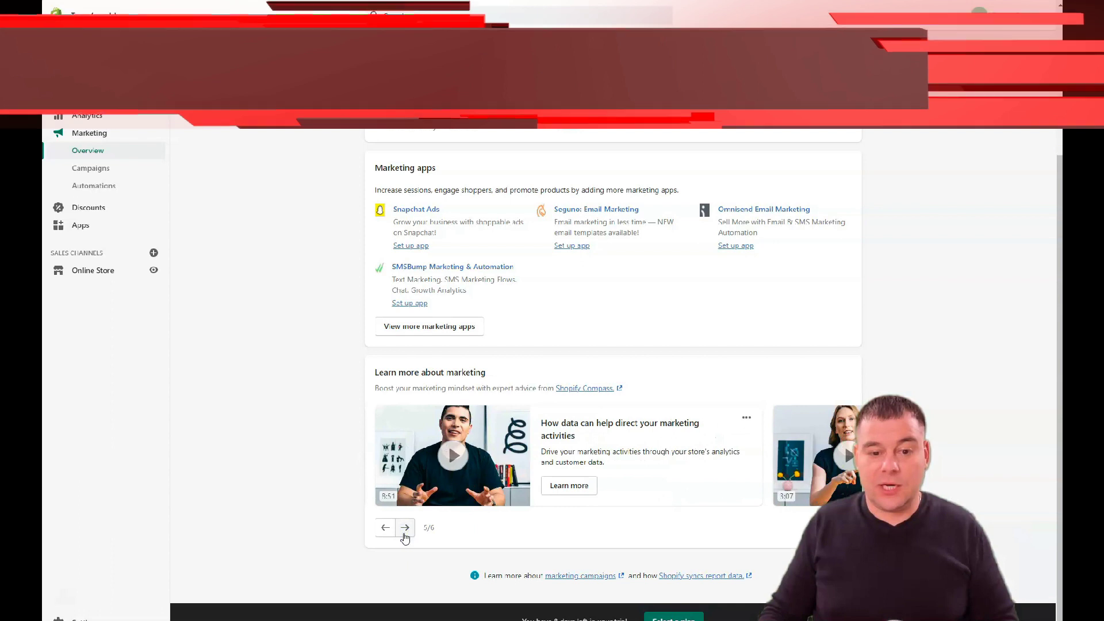
pyautogui.click(405, 535)
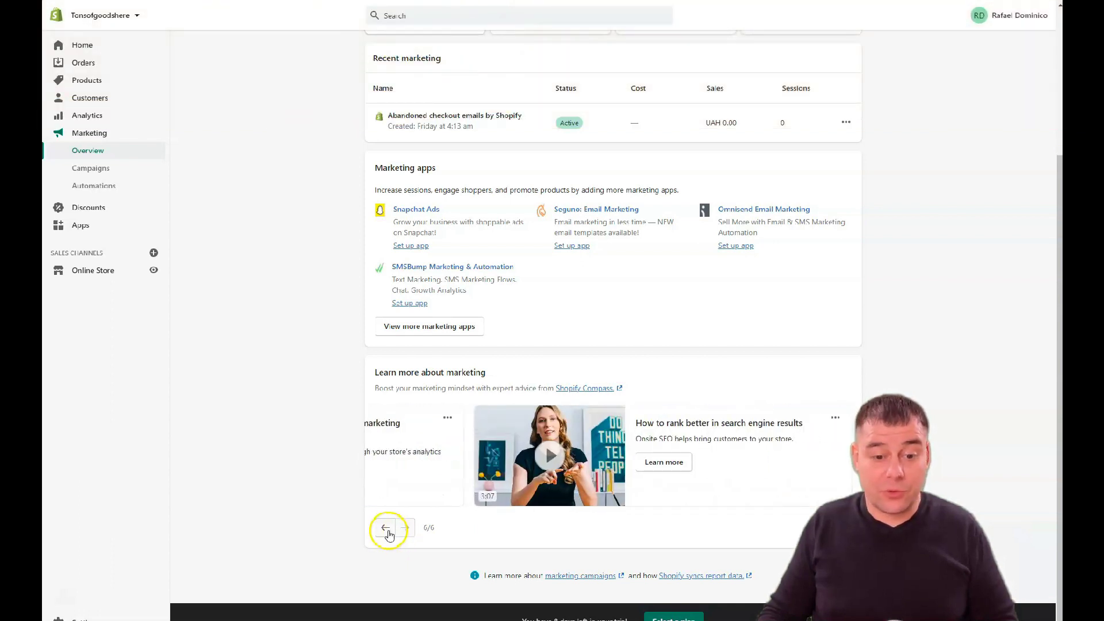
pyautogui.click(386, 527)
pyautogui.click(386, 528)
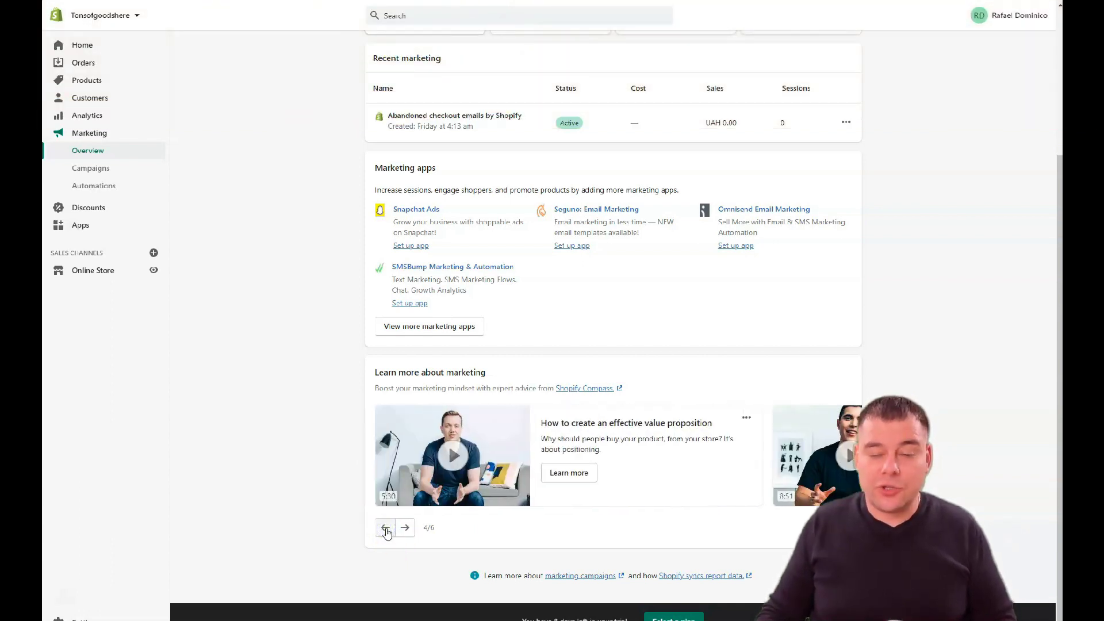
pyautogui.scroll(3, 631, 310)
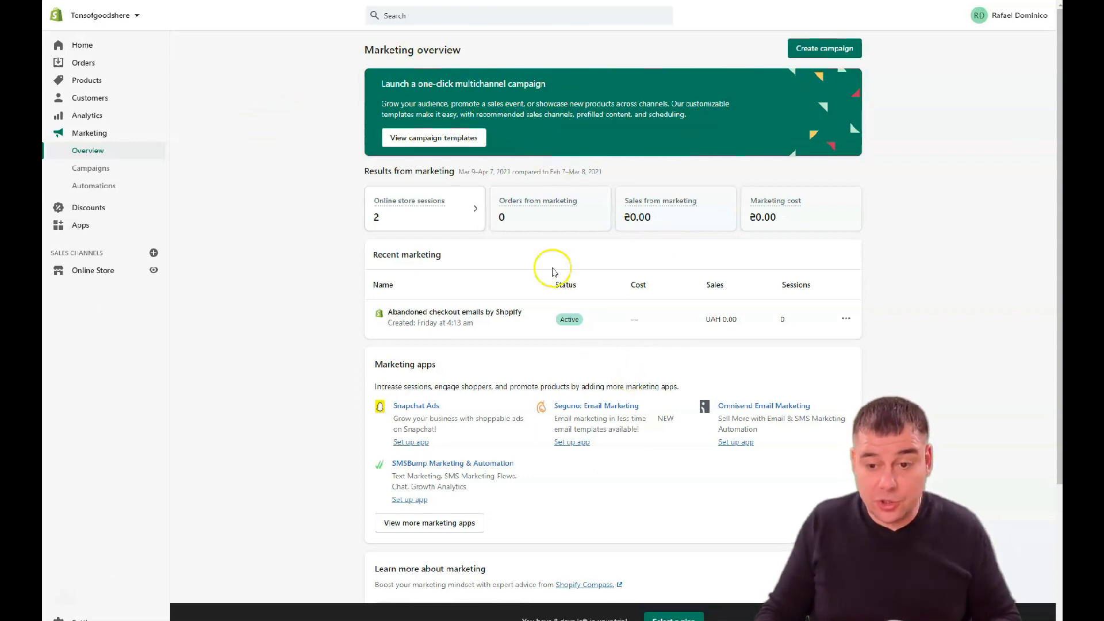
pyautogui.scroll(-3, 543, 276)
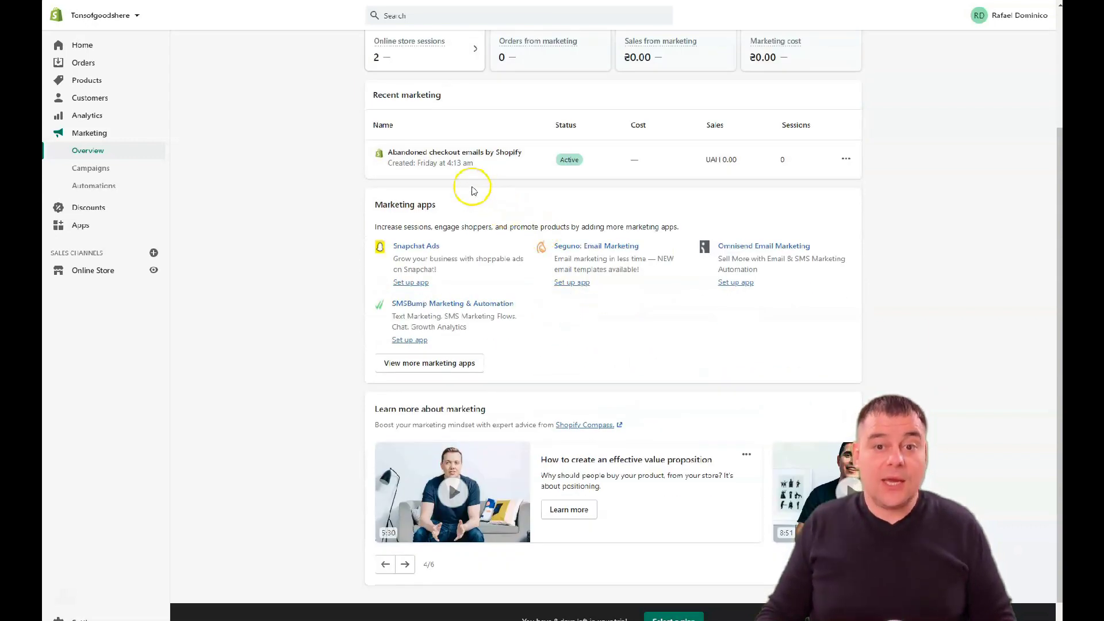
pyautogui.scroll(-1, 620, 216)
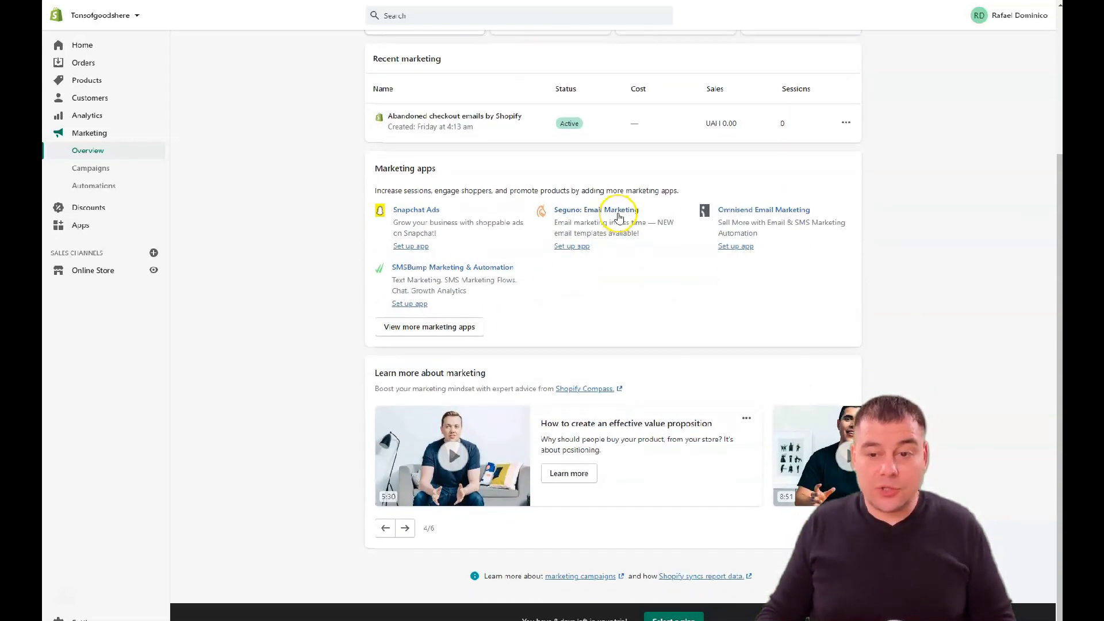
pyautogui.scroll(3, 618, 218)
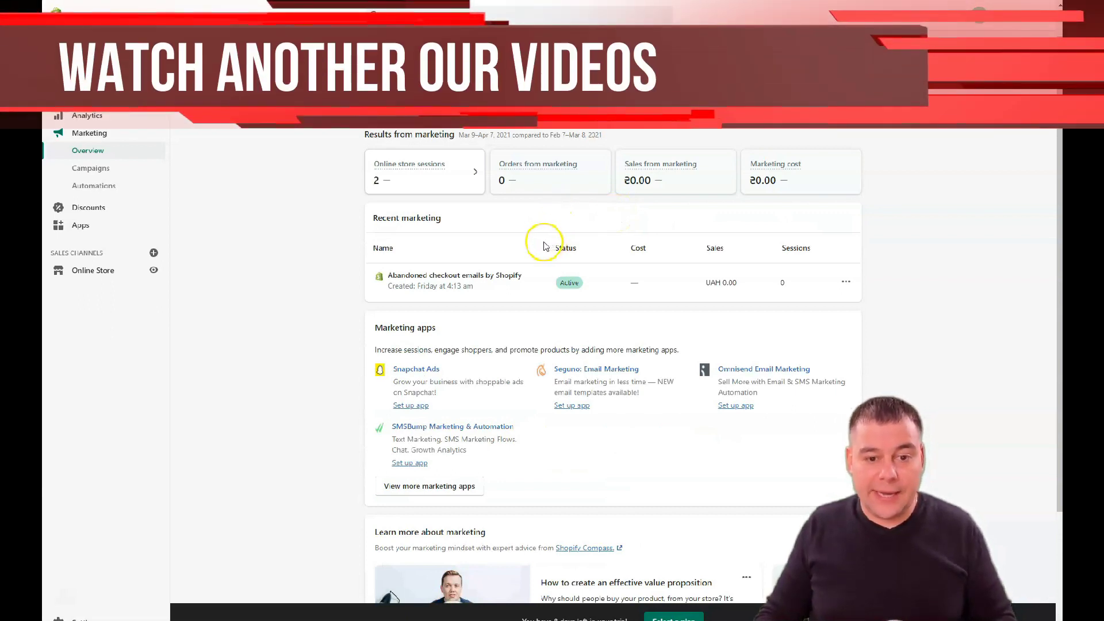
pyautogui.scroll(-2, 543, 241)
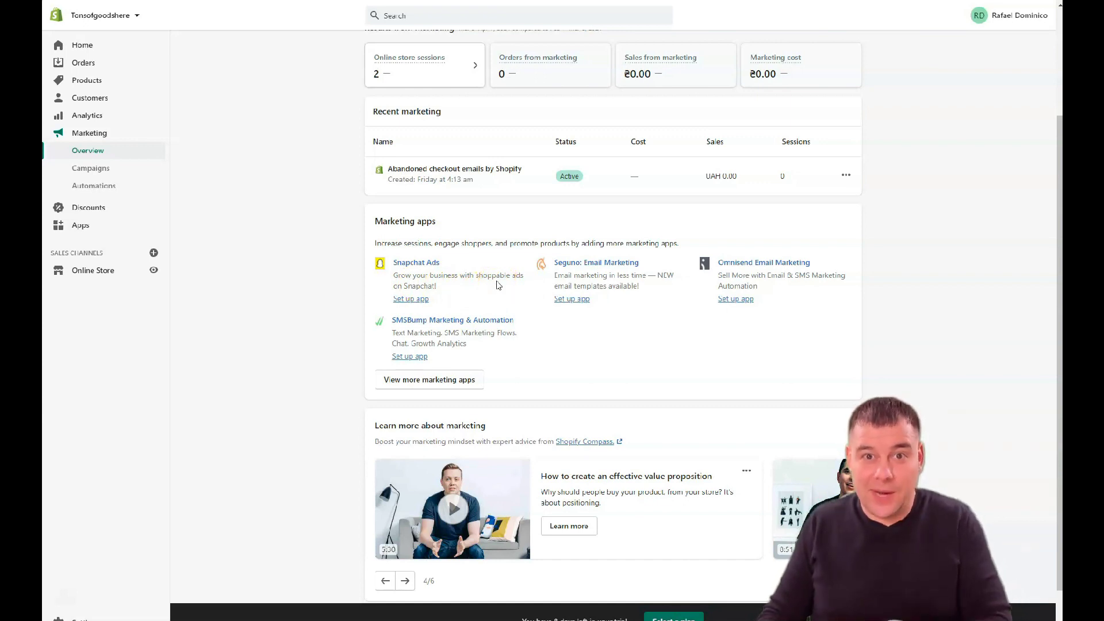
pyautogui.click(501, 279)
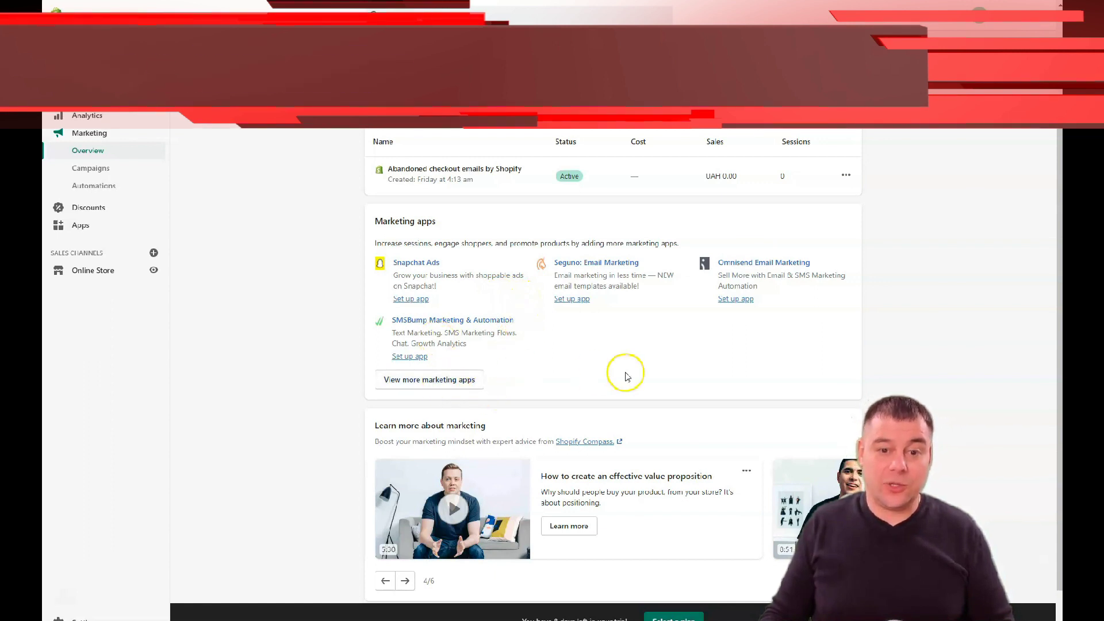
# Visit Discounts and Apps, then view Design, Planning, Shipping and Bookkeeping app recommendations
pyautogui.click(82, 209)
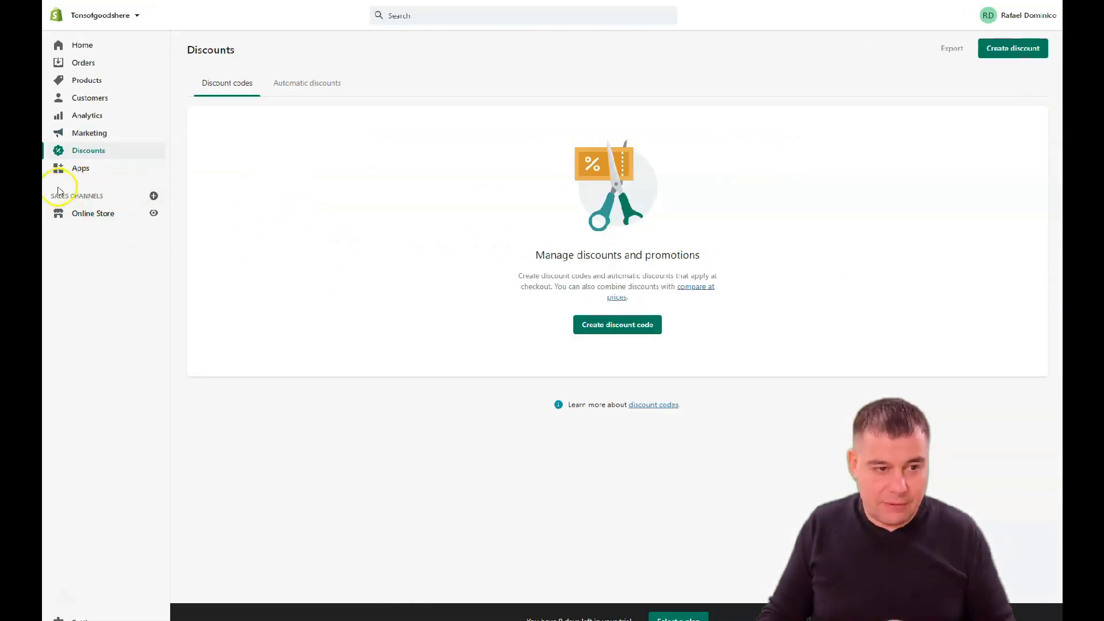
pyautogui.click(79, 168)
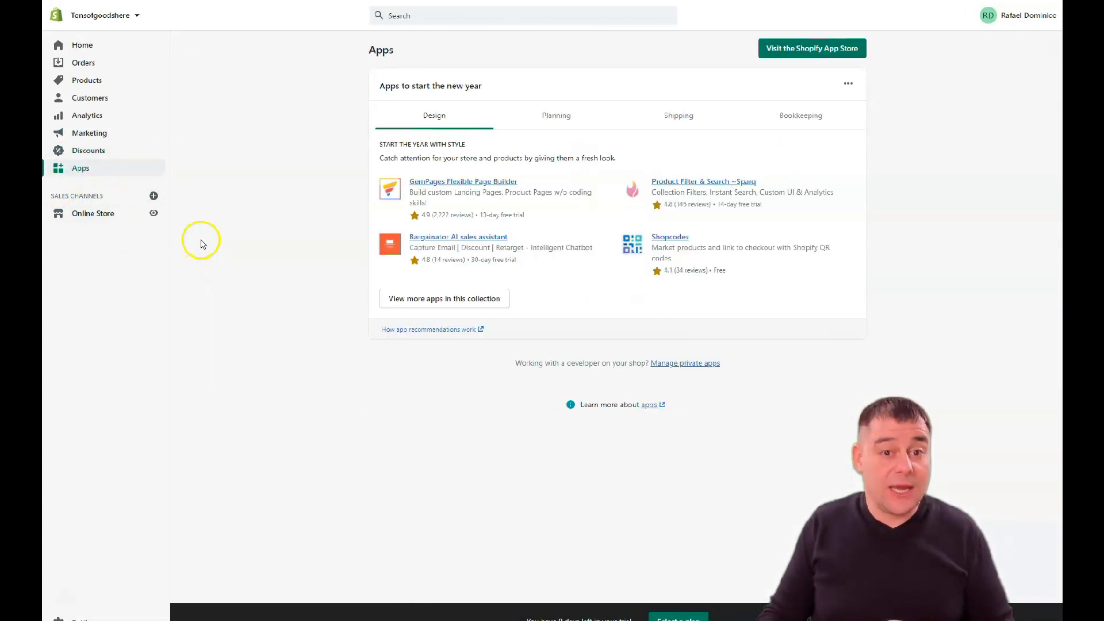
pyautogui.click(432, 115)
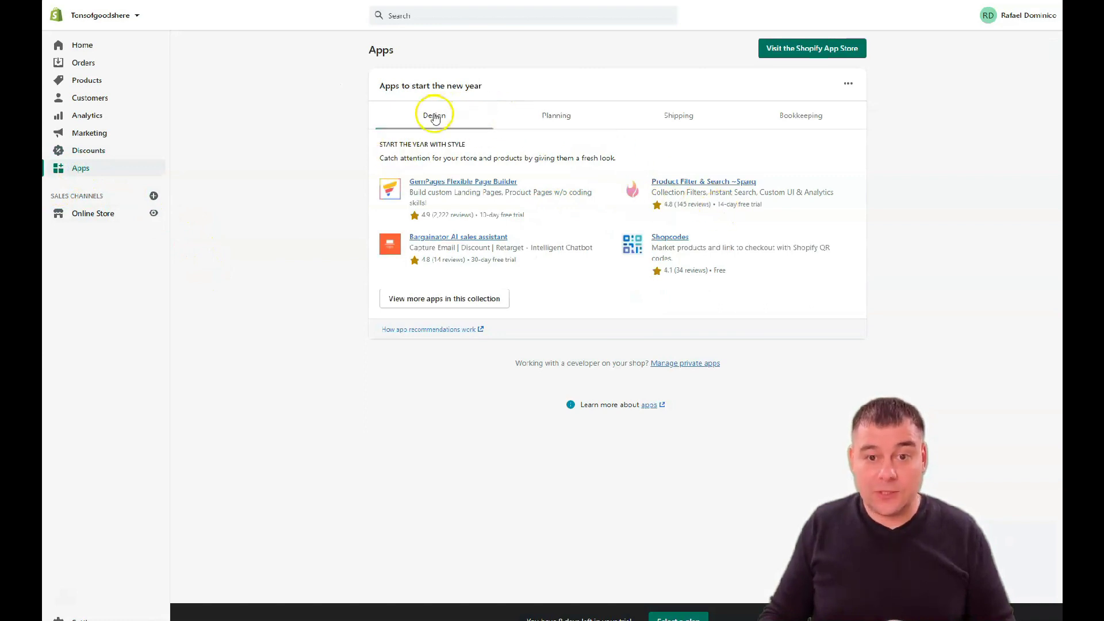
pyautogui.click(553, 115)
pyautogui.click(678, 117)
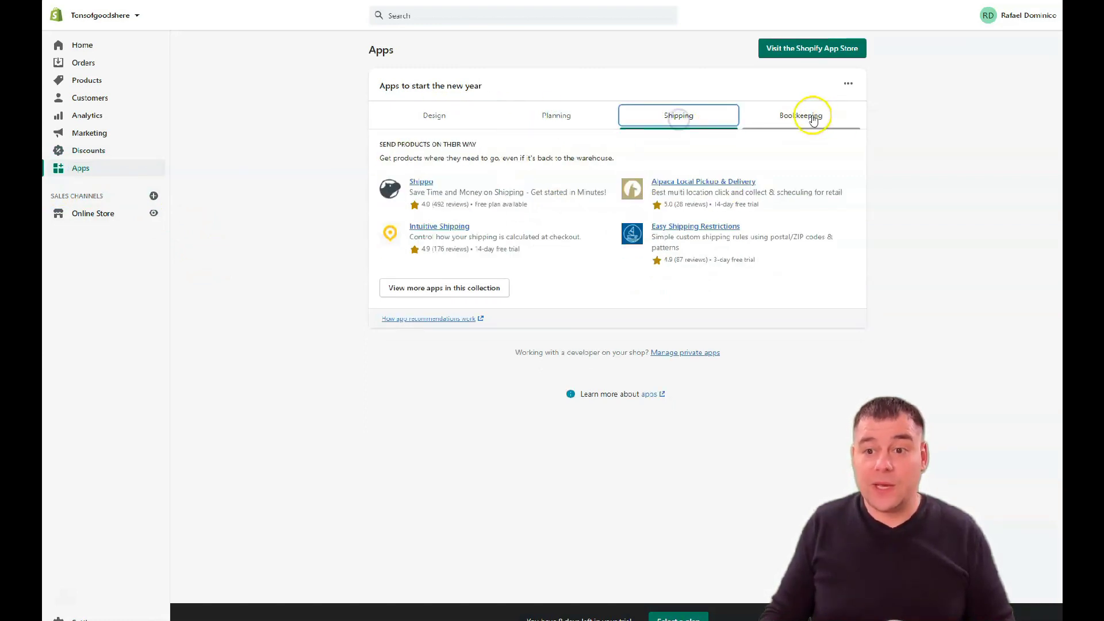
pyautogui.click(800, 118)
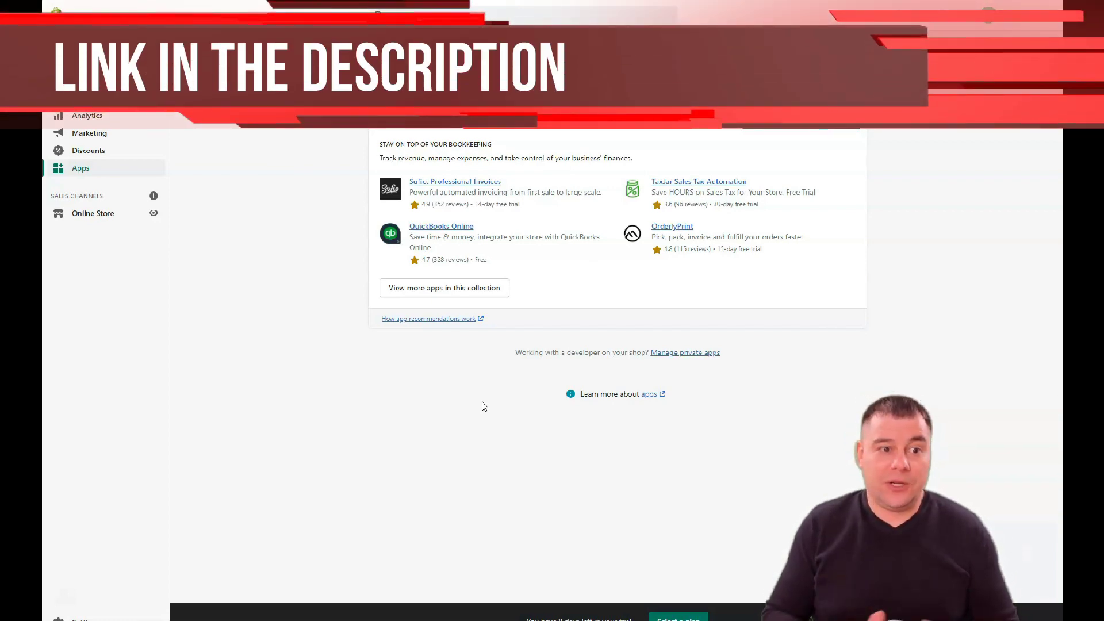
# Go to Online Store themes, attempt Disable password, and view Preferences from the top
pyautogui.click(85, 216)
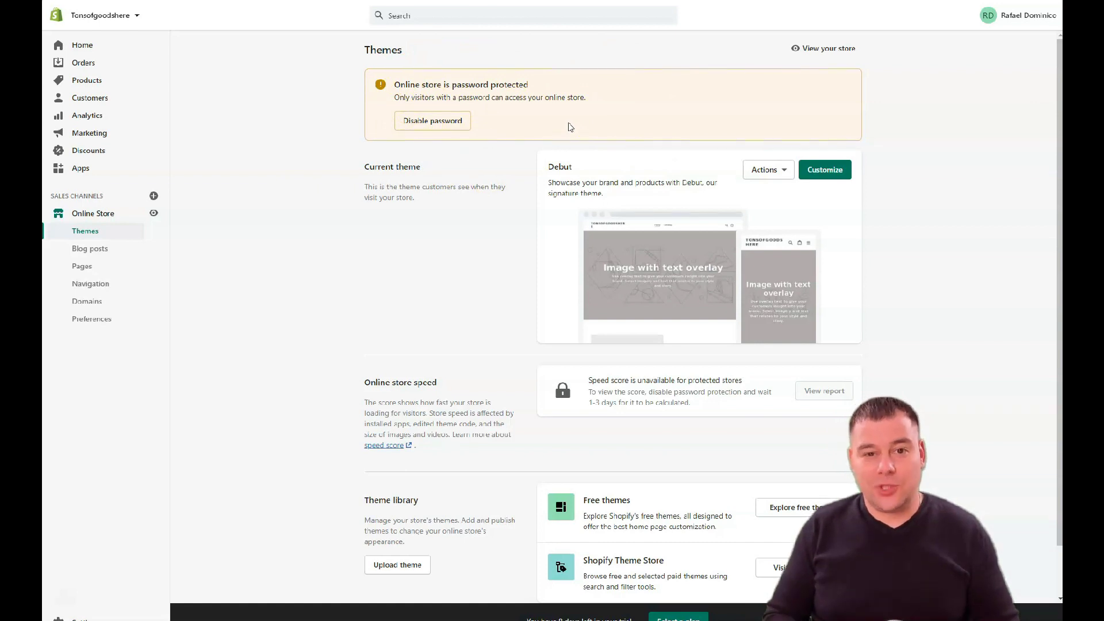
pyautogui.click(424, 120)
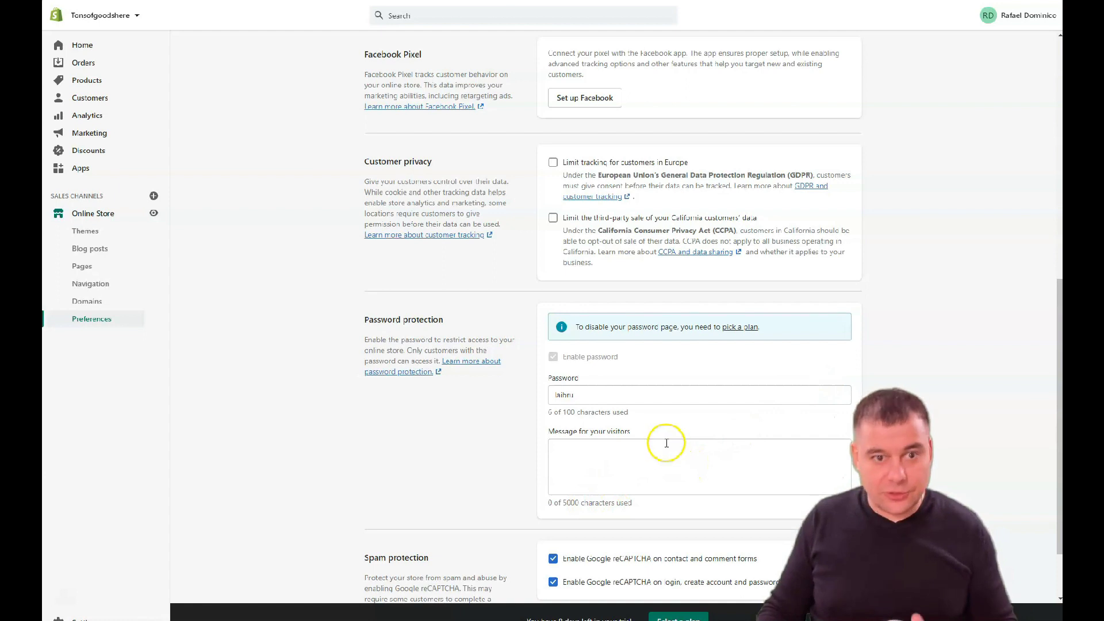
pyautogui.scroll(8, 666, 443)
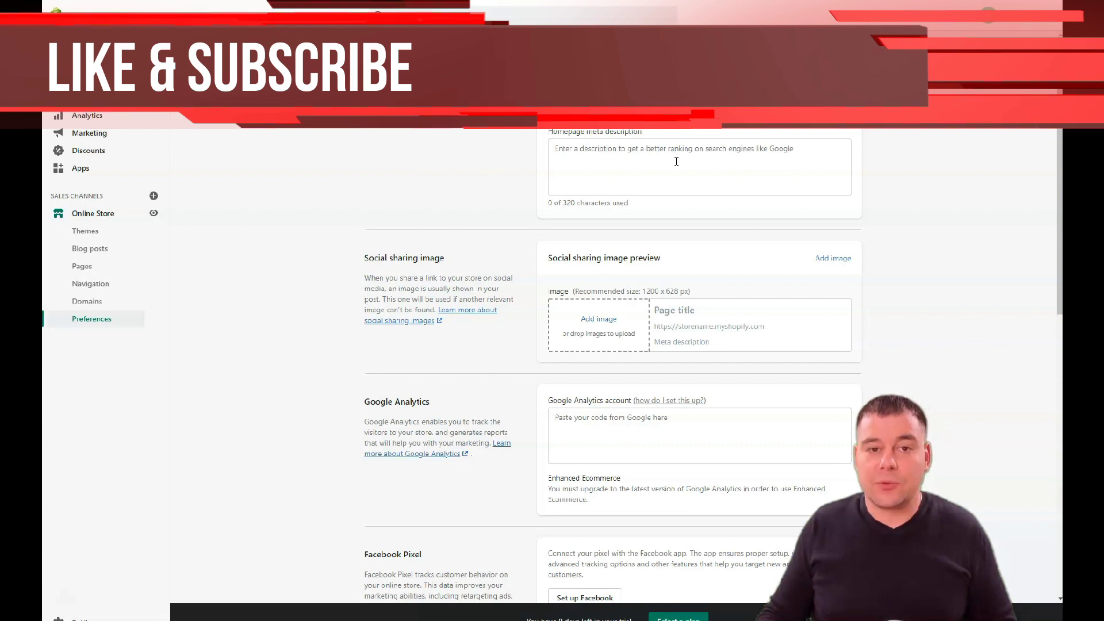
# Click into the homepage meta description, then scroll Preferences down to Spam protection
pyautogui.click(693, 167)
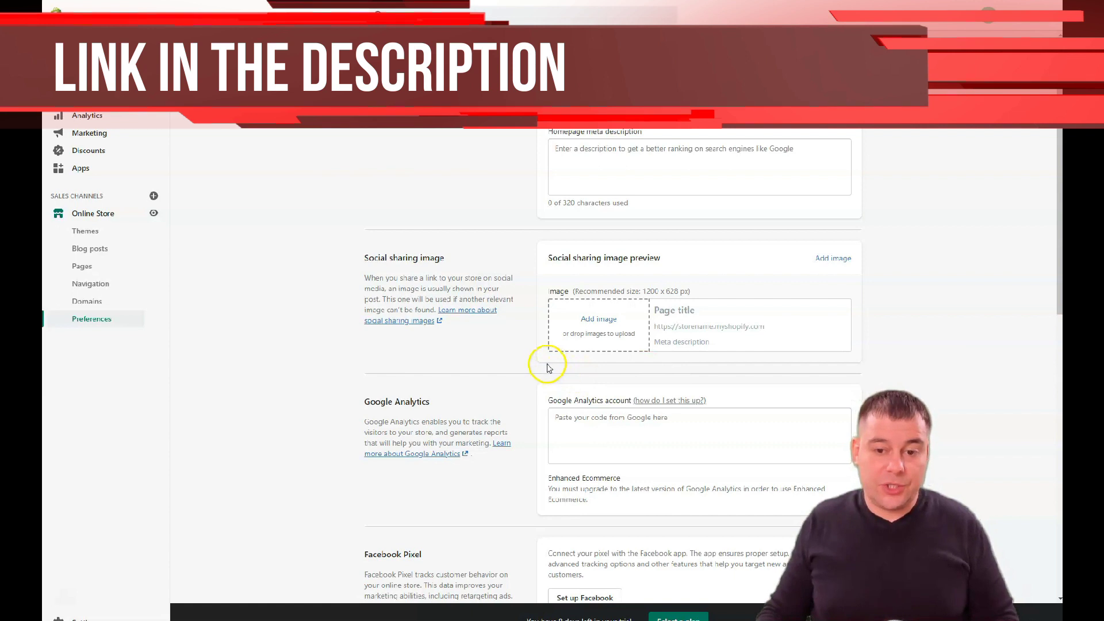
pyautogui.scroll(-3, 409, 380)
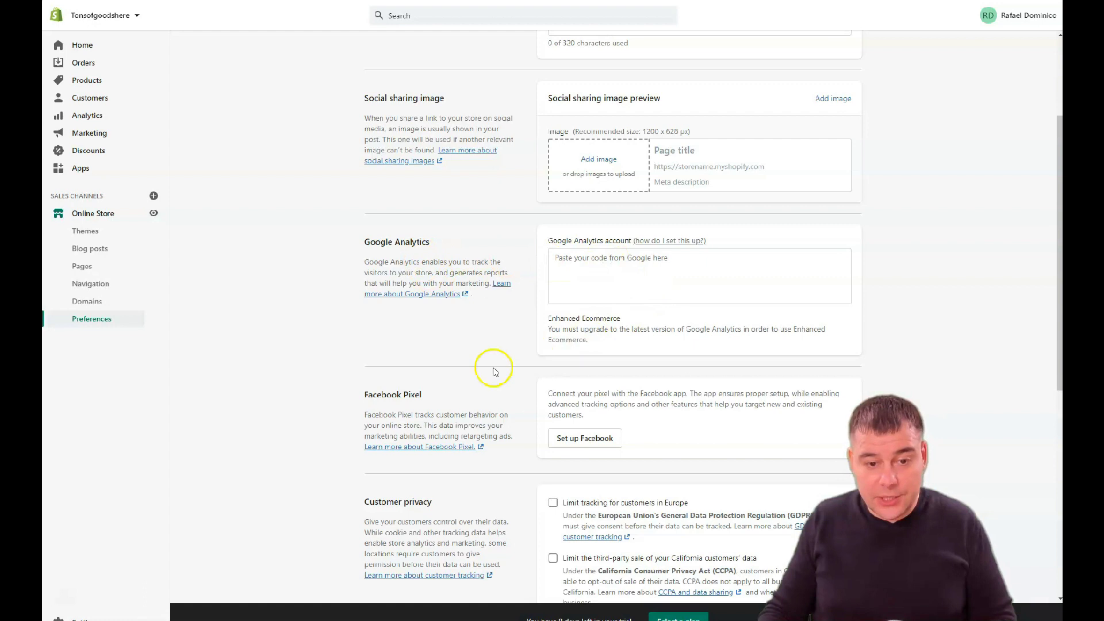
pyautogui.scroll(-3, 460, 345)
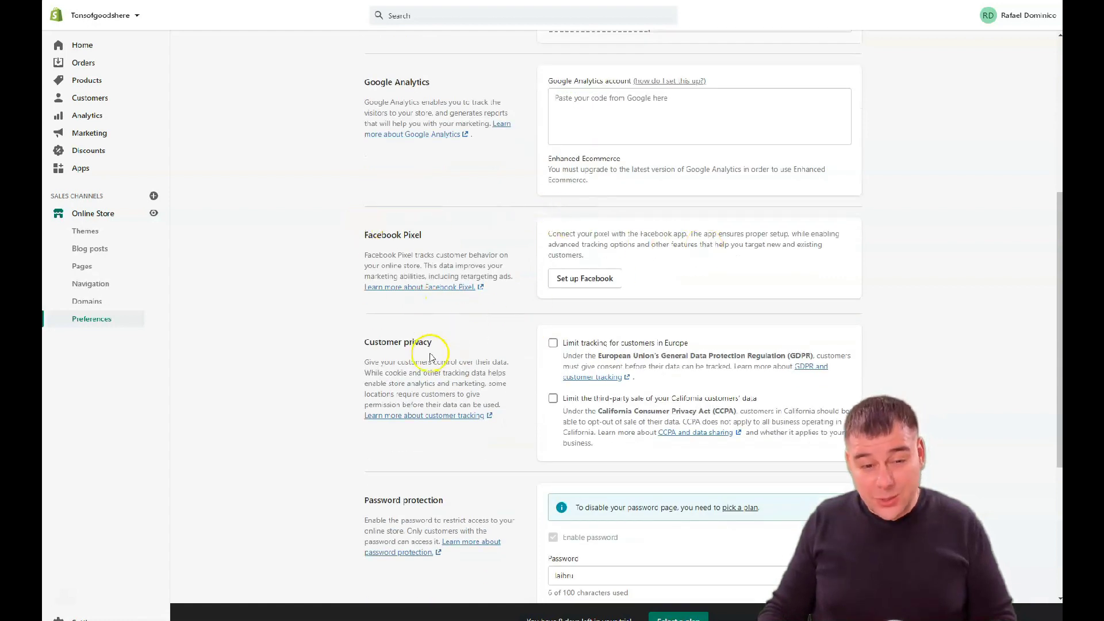
pyautogui.scroll(-3, 431, 356)
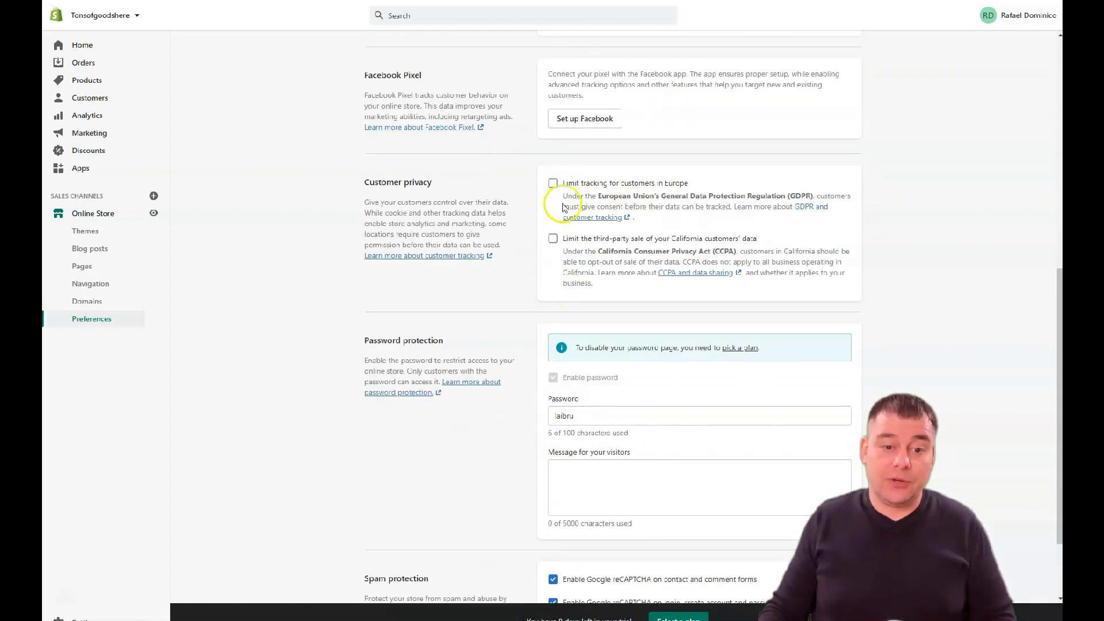
pyautogui.scroll(-2, 458, 328)
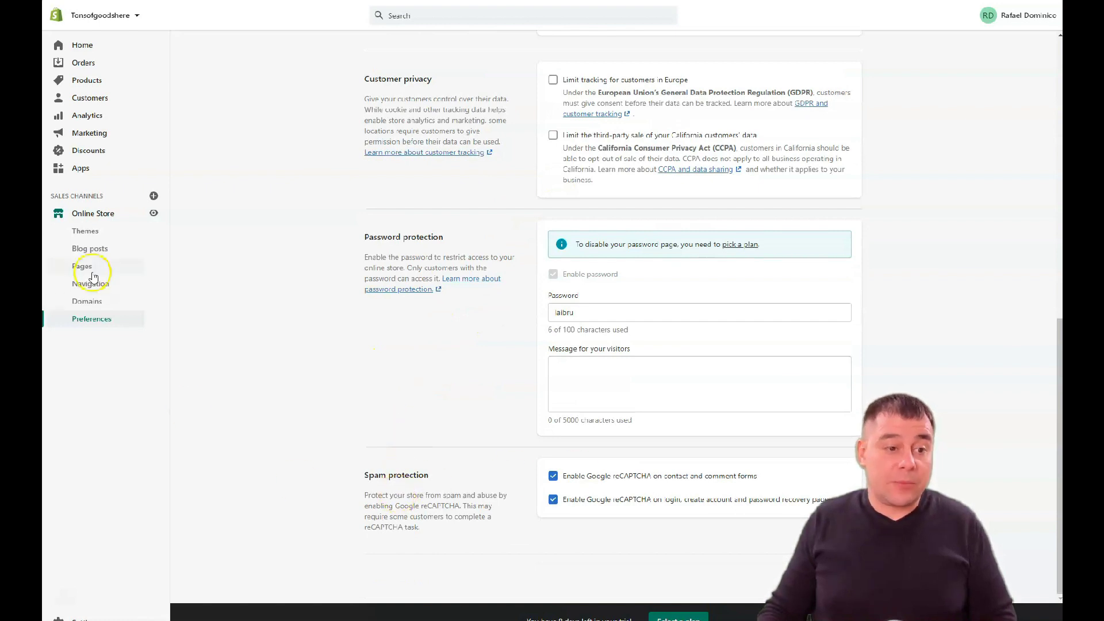
# Visit Domains, Navigation, Pages and Blog posts, then return to Themes
pyautogui.click(91, 304)
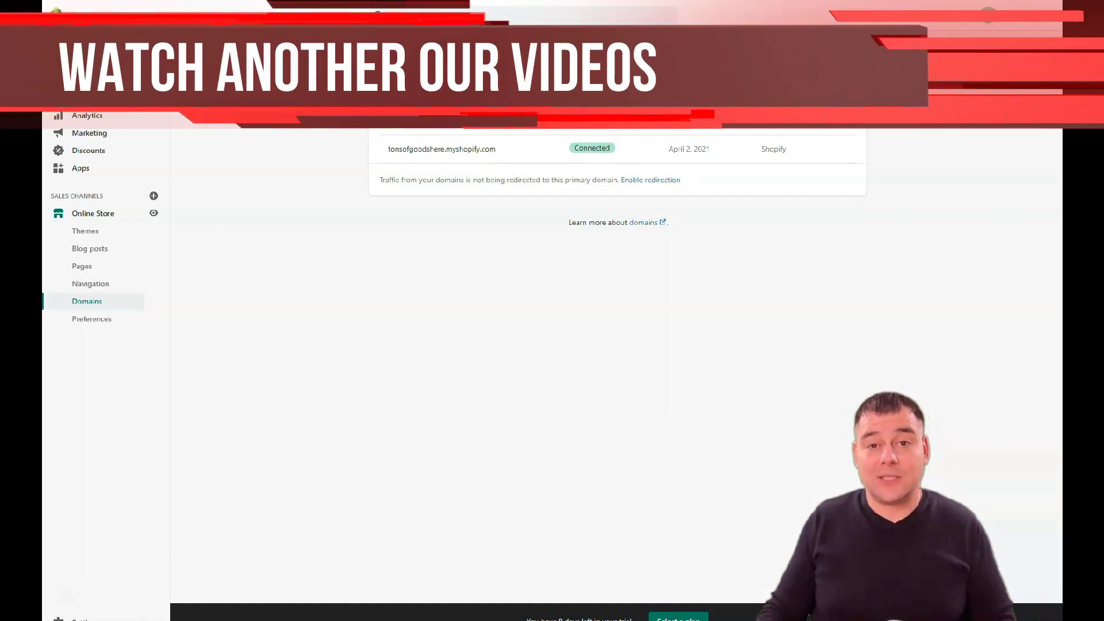
pyautogui.click(81, 283)
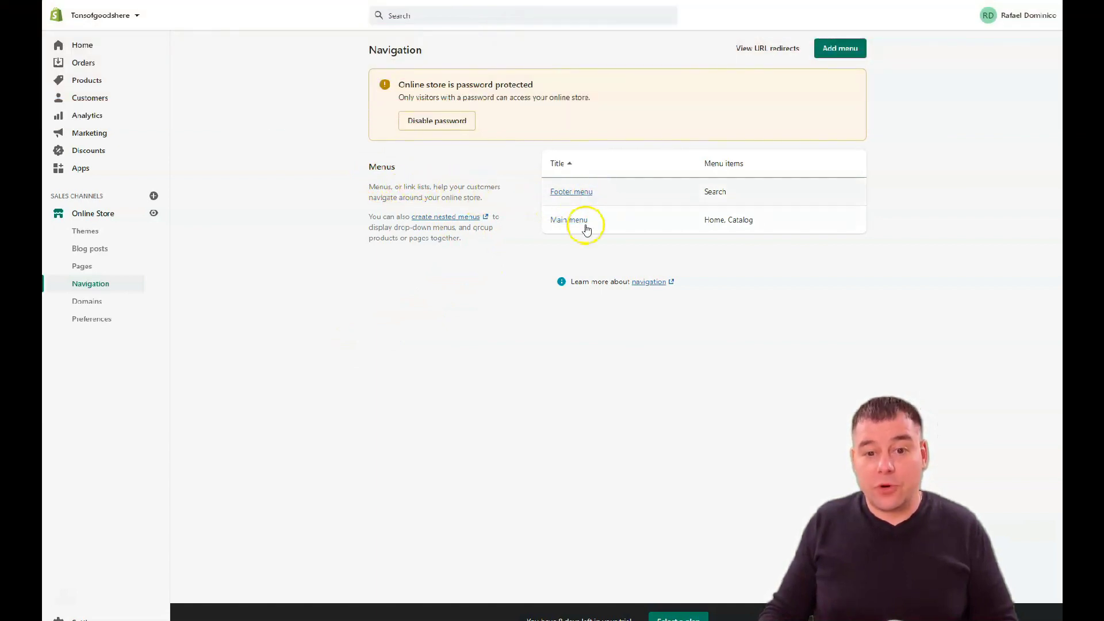
pyautogui.click(85, 266)
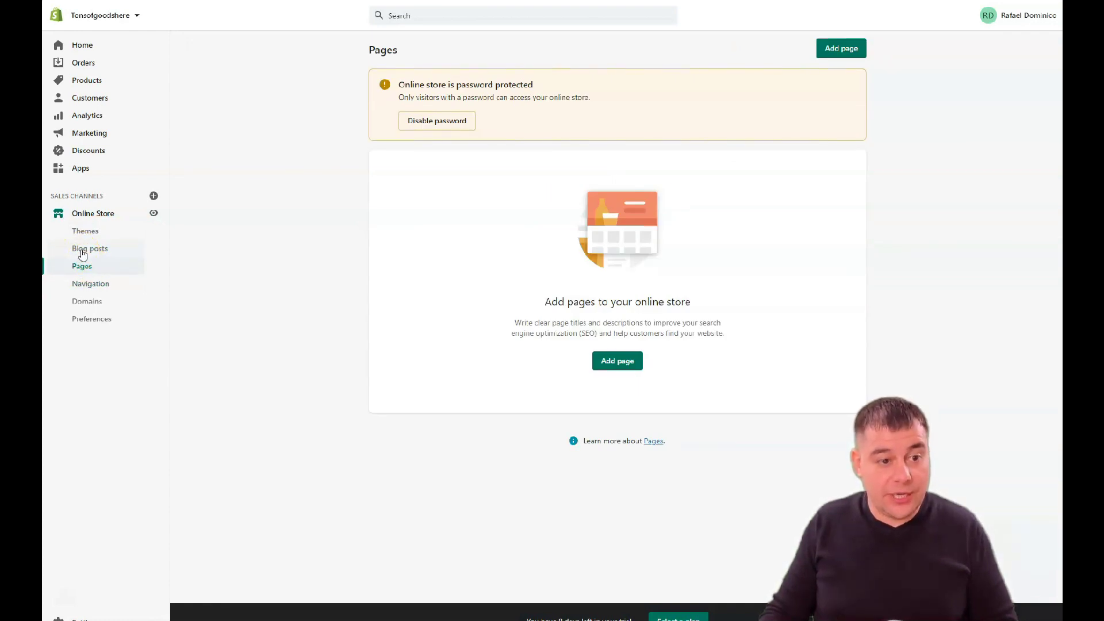
pyautogui.click(82, 251)
pyautogui.click(85, 232)
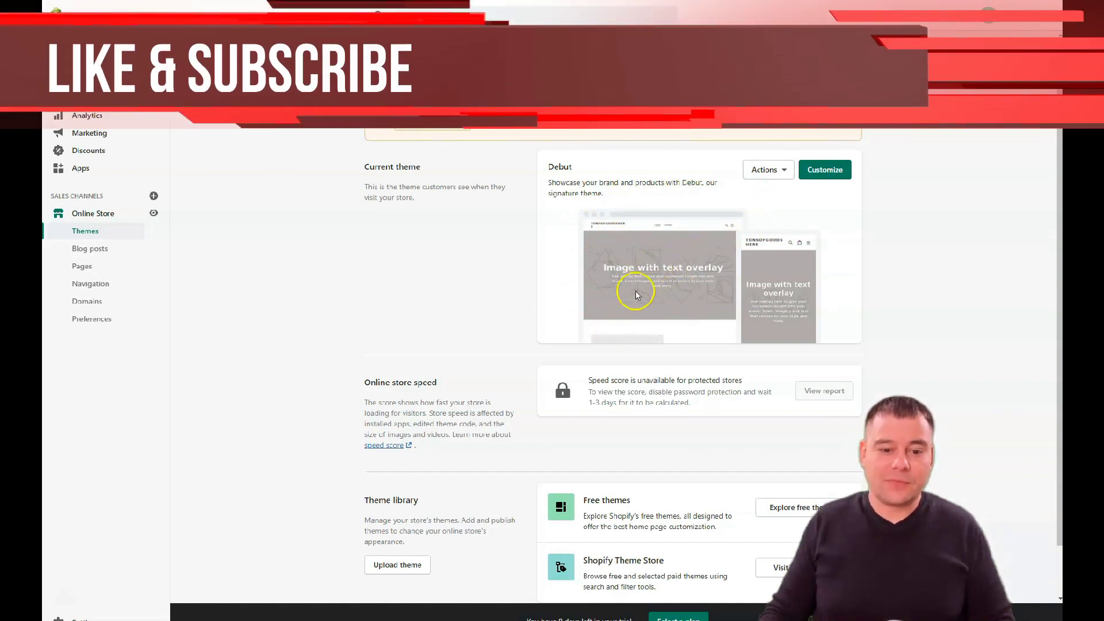
pyautogui.scroll(-1, 643, 353)
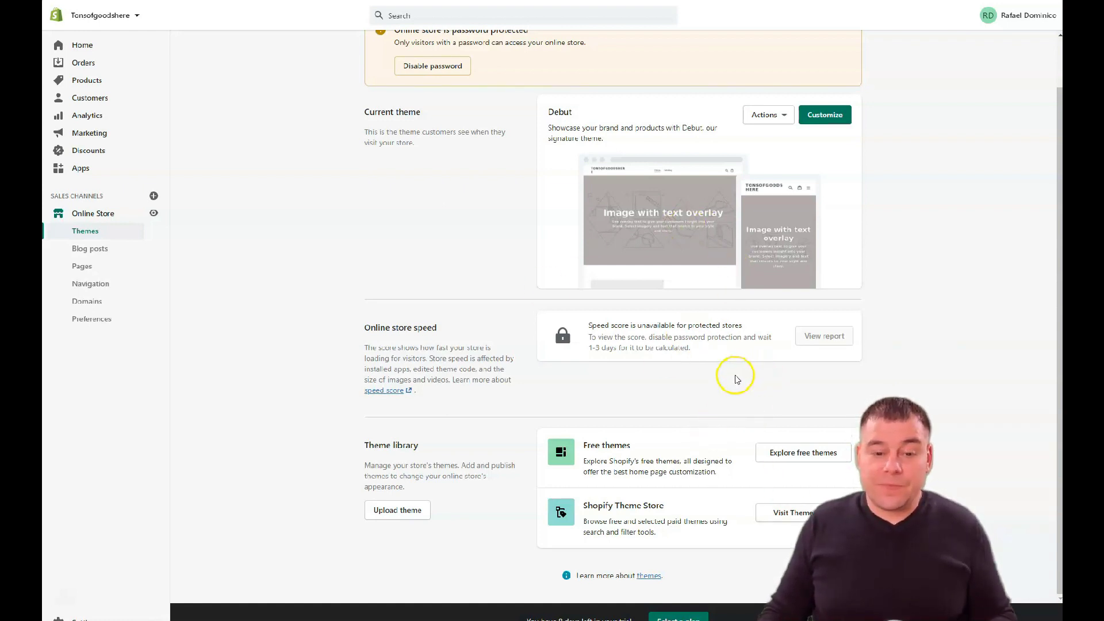
pyautogui.click(828, 117)
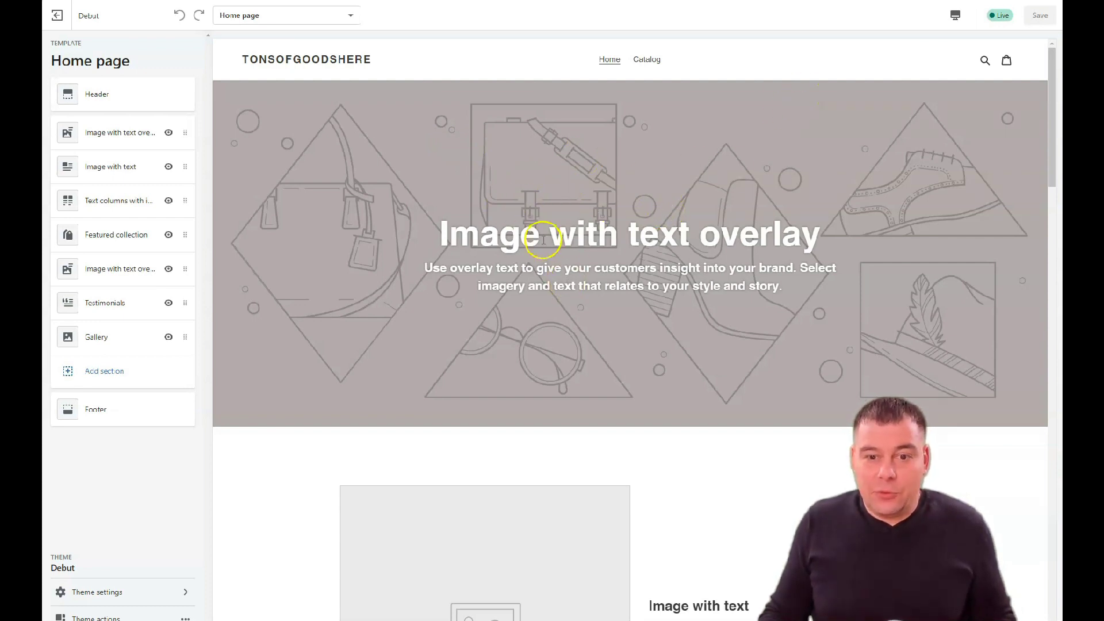
pyautogui.moveTo(541, 236); pyautogui.dragTo(740, 232)
pyautogui.moveTo(721, 155); pyautogui.dragTo(394, 221)
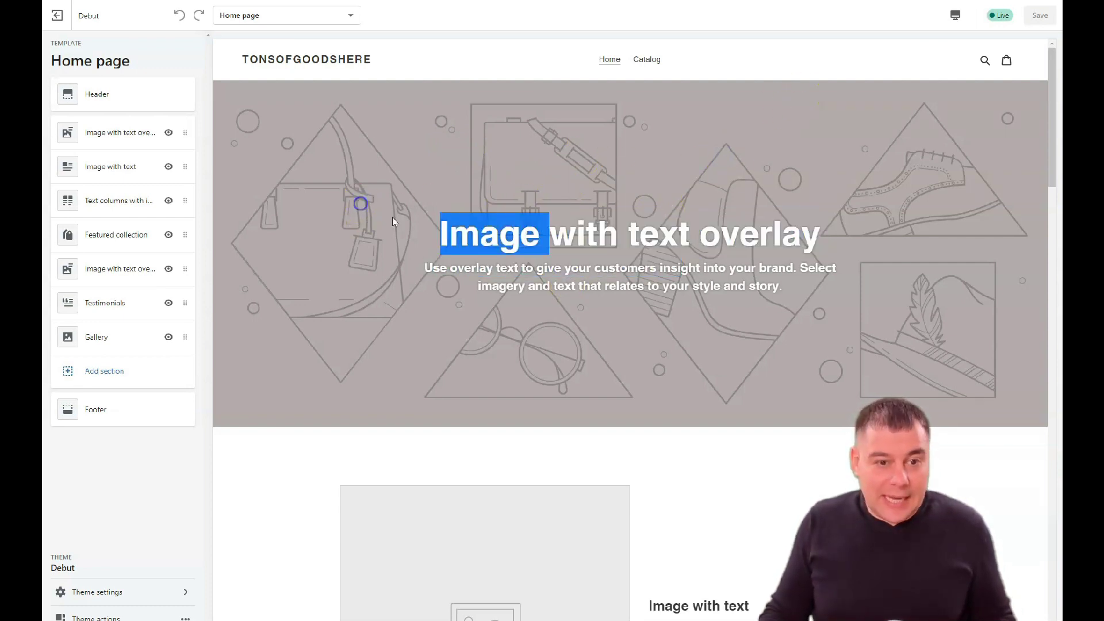
pyautogui.doubleClick(598, 281)
pyautogui.doubleClick(760, 336)
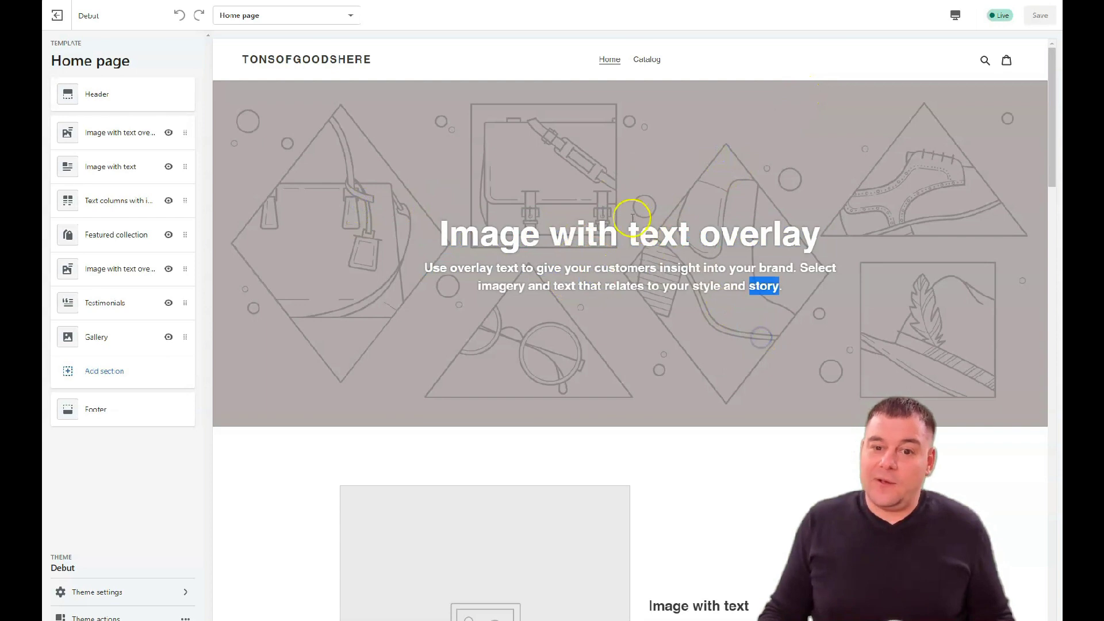
pyautogui.doubleClick(644, 236)
pyautogui.click(900, 179)
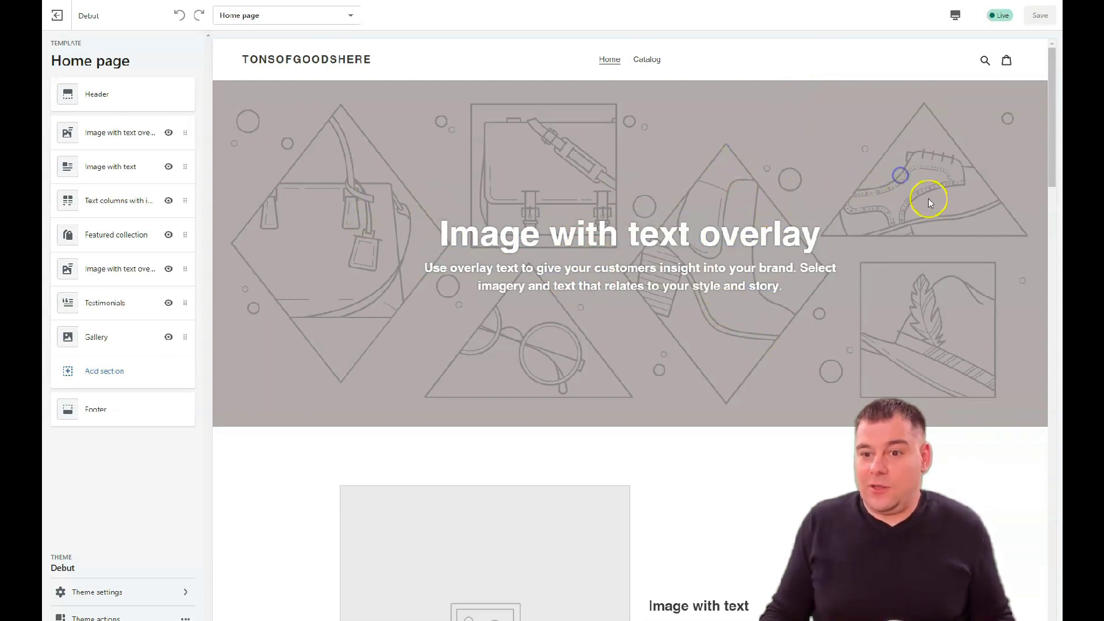
pyautogui.scroll(-6, 598, 236)
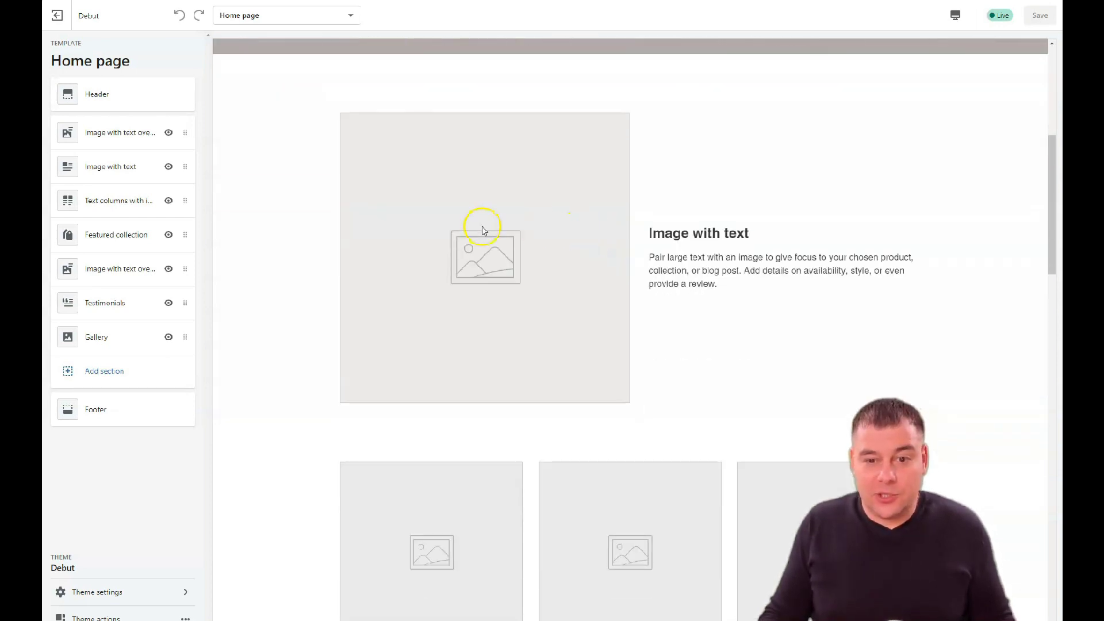
pyautogui.doubleClick(667, 233)
pyautogui.click(746, 225)
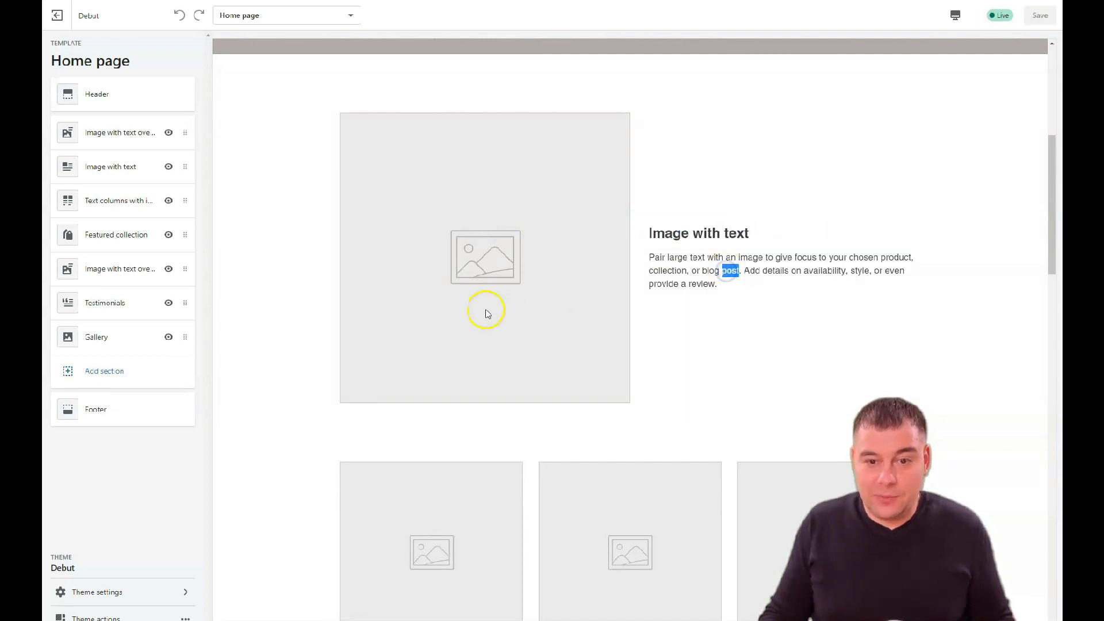
pyautogui.scroll(-5, 750, 282)
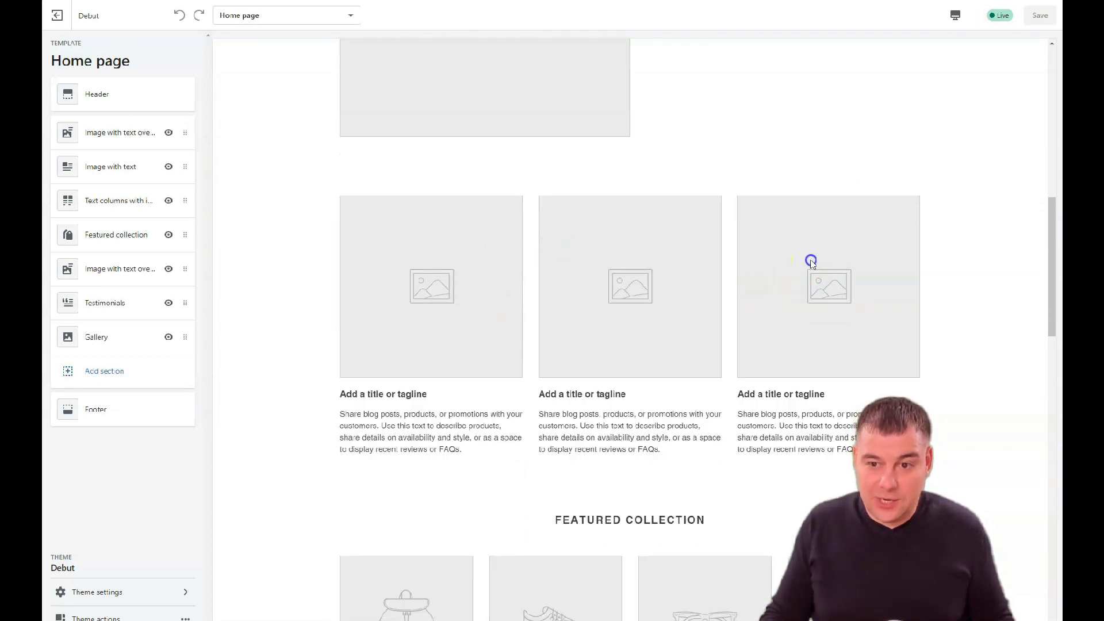
pyautogui.scroll(-8, 707, 361)
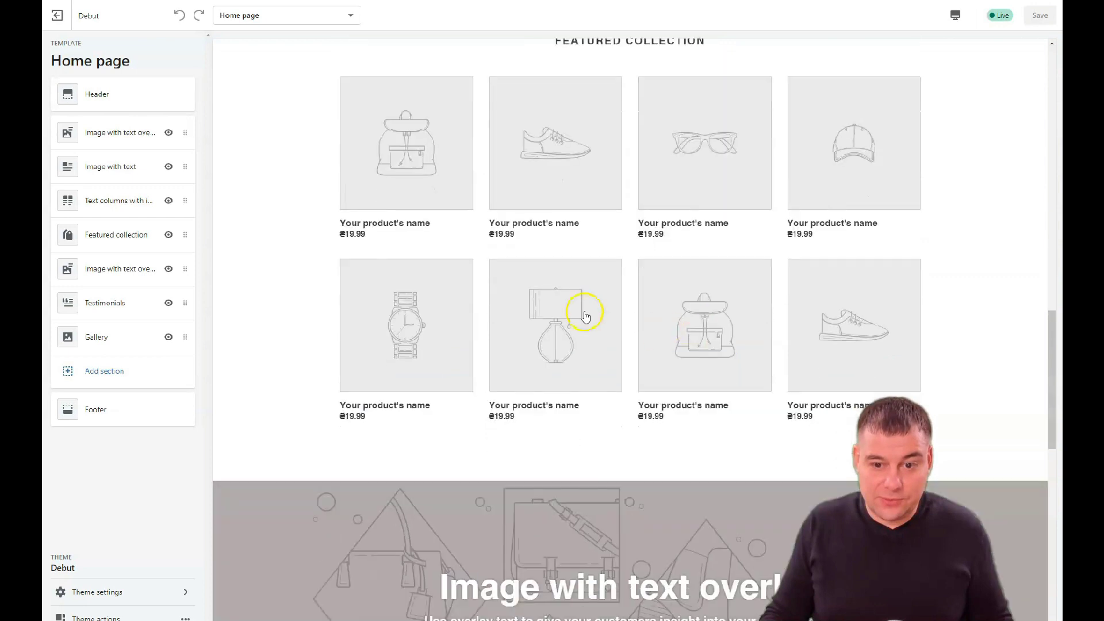
pyautogui.click(570, 303)
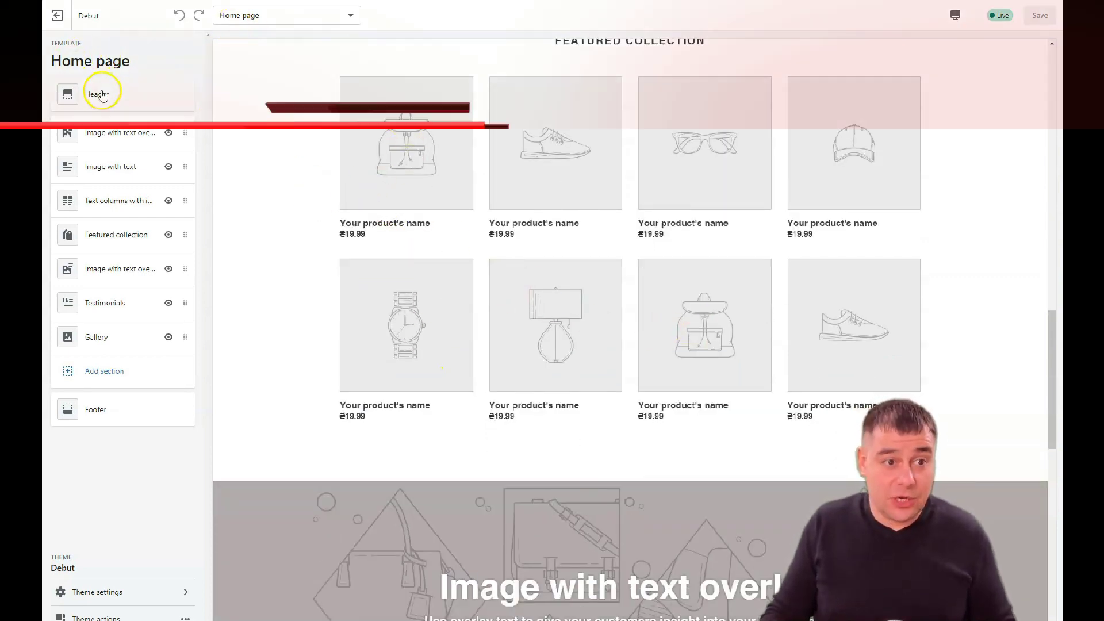
# Set the Image with text overlay banner to the Shop Local clothes-rack free photo
pyautogui.click(98, 134)
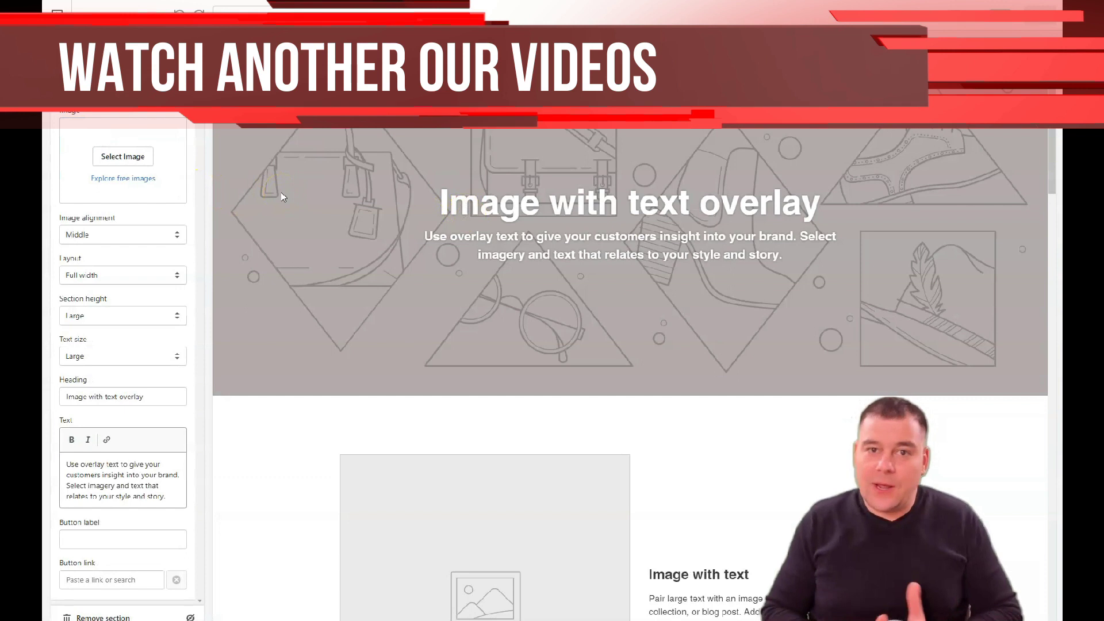
pyautogui.click(95, 127)
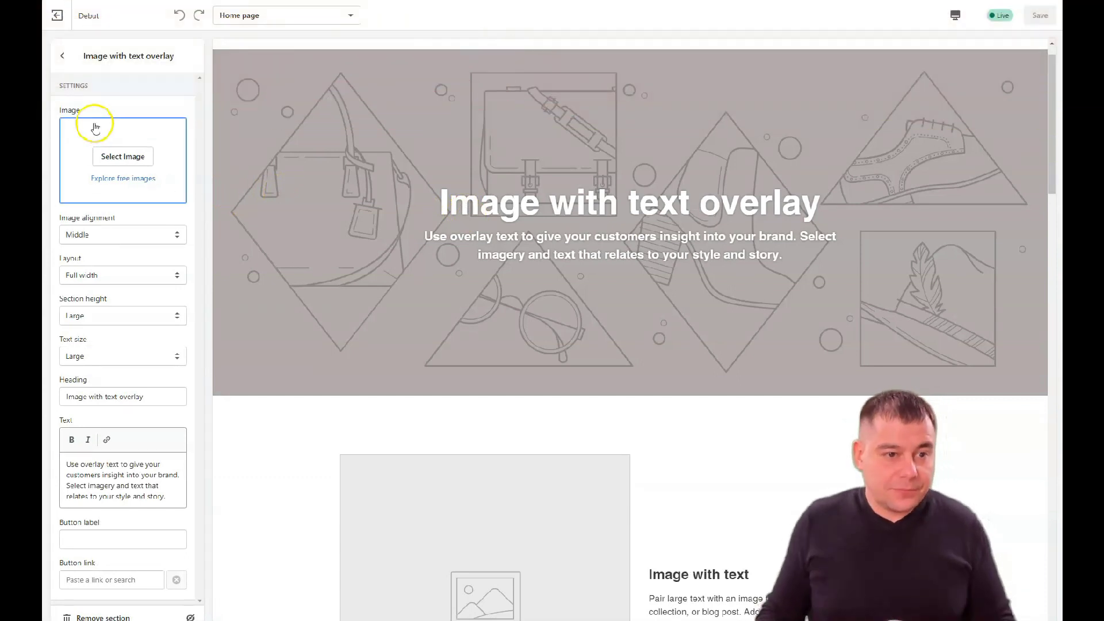
pyautogui.click(118, 178)
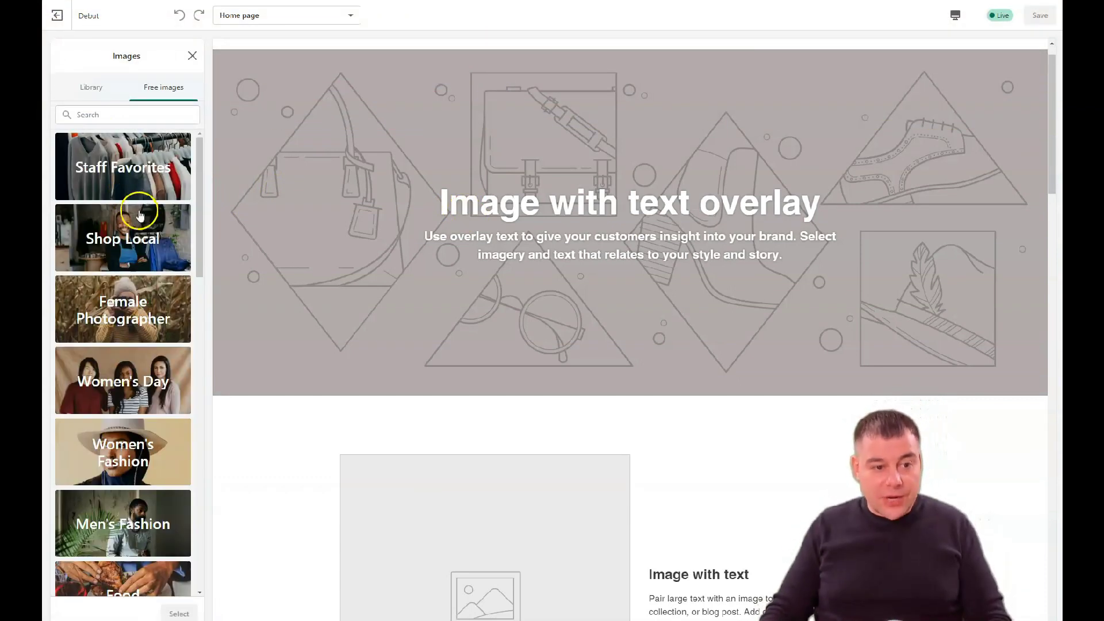
pyautogui.click(138, 218)
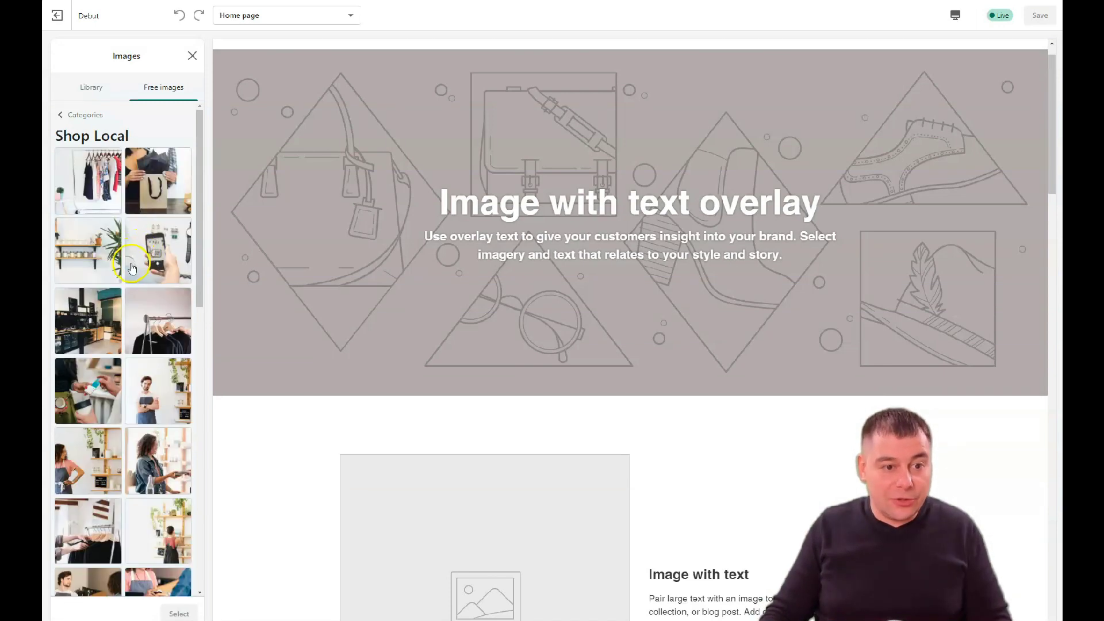
pyautogui.click(162, 330)
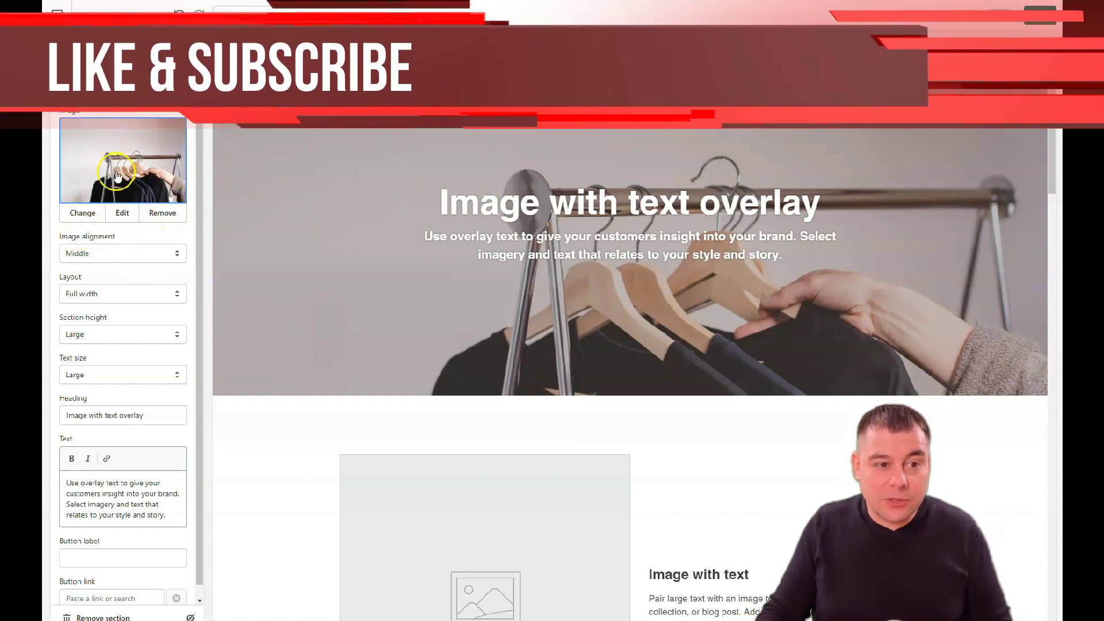
# Trim the hero heading from 'Image with text overlay' down to 'text'
pyautogui.scroll(-1, 127, 254)
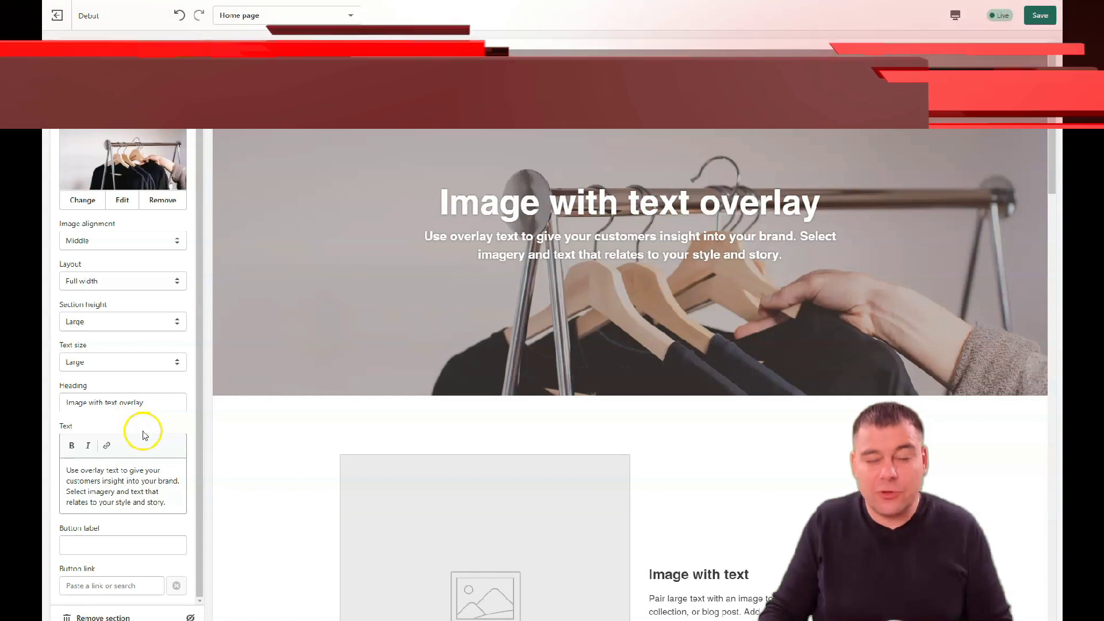
pyautogui.click(150, 408)
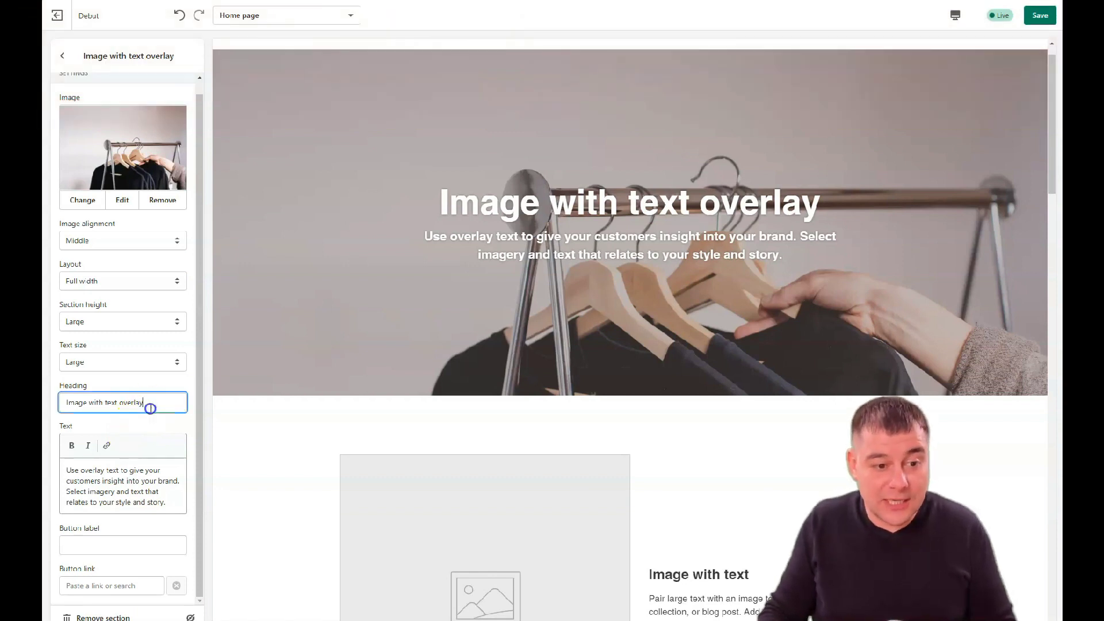
pyautogui.moveTo(139, 409); pyautogui.dragTo(47, 409)
pyautogui.press('BackSpace')
pyautogui.click(116, 400)
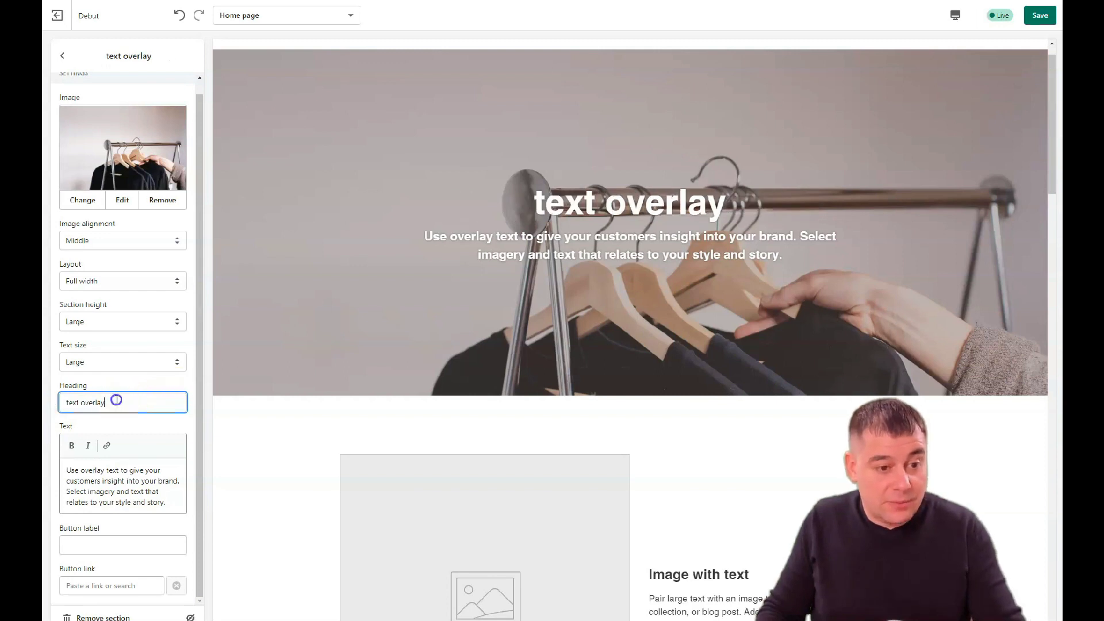
pyautogui.press('BackSpace')
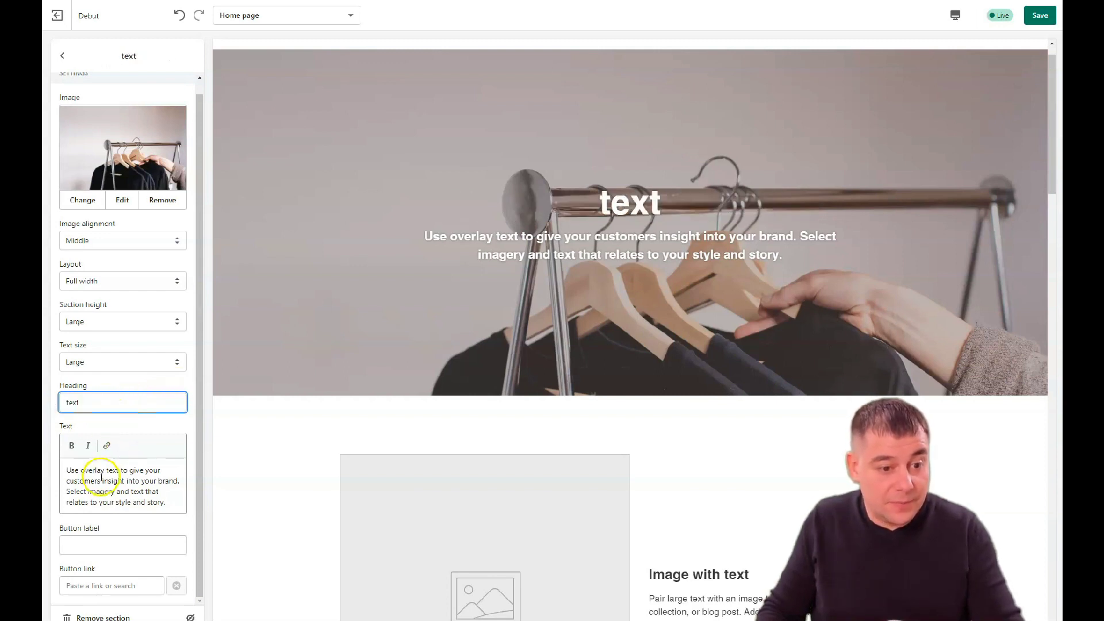
# Cut the hero subtitle down to 'overlay text' and return to the section list
pyautogui.doubleClick(77, 470)
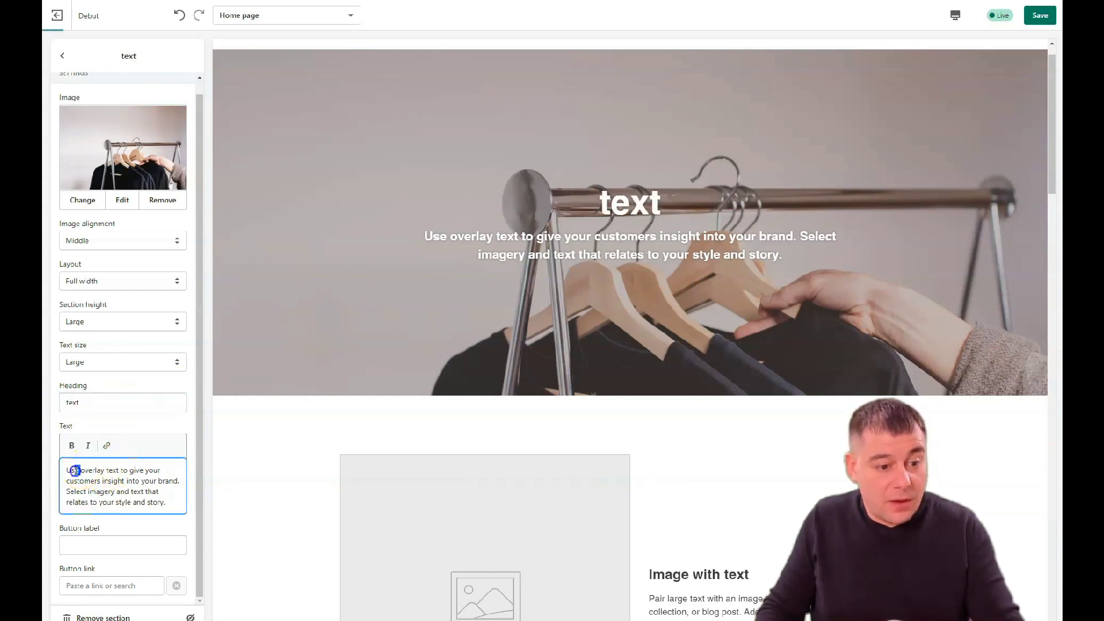
pyautogui.press('BackSpace')
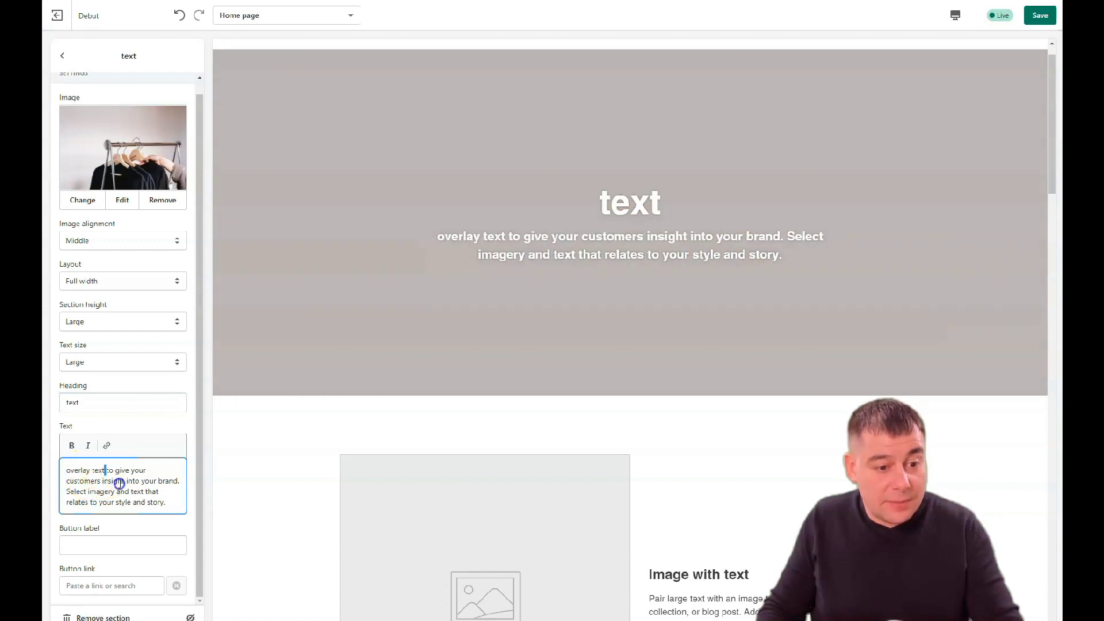
pyautogui.moveTo(119, 483); pyautogui.dragTo(163, 520)
pyautogui.press('BackSpace')
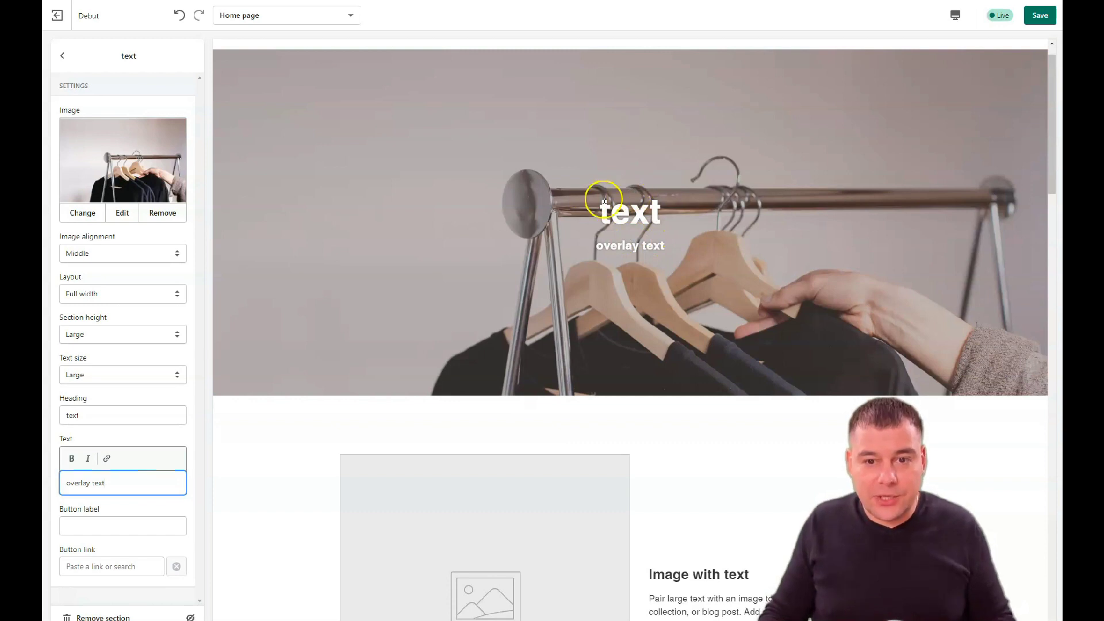
pyautogui.scroll(-5, 687, 211)
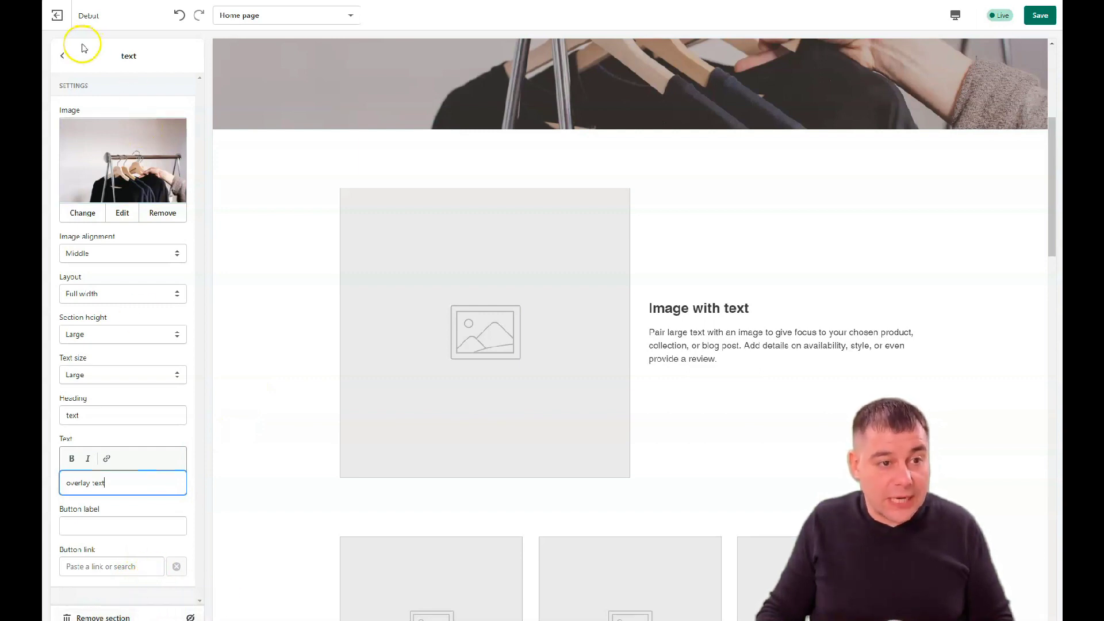
pyautogui.click(62, 55)
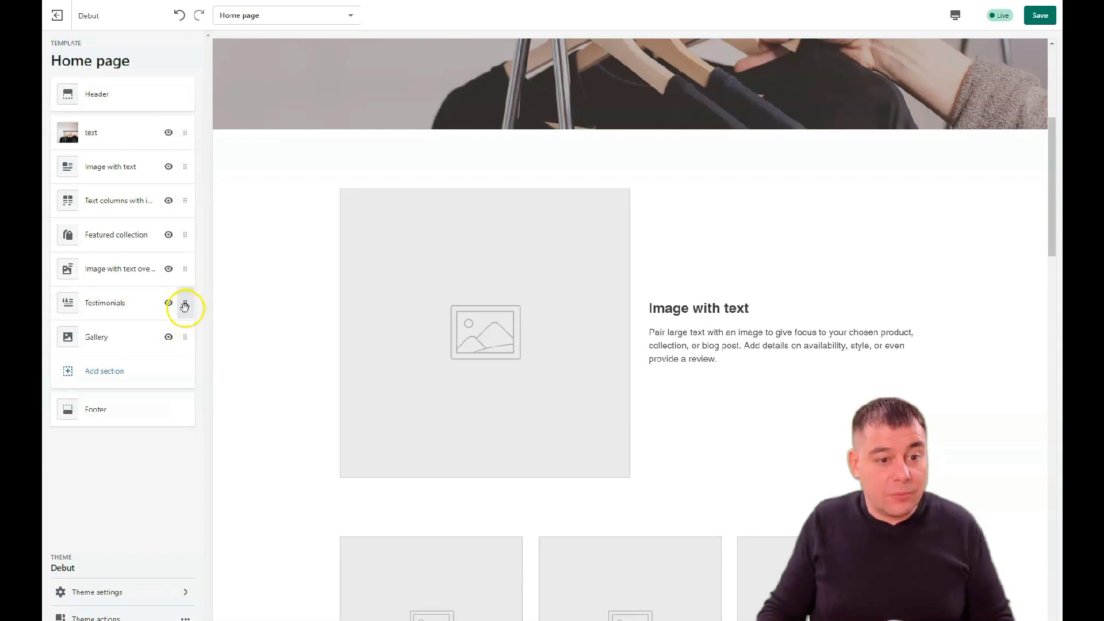
pyautogui.moveTo(185, 305)
pyautogui.mouseDown()
pyautogui.moveTo(184, 220)
pyautogui.moveTo(184, 304)
pyautogui.mouseUp()
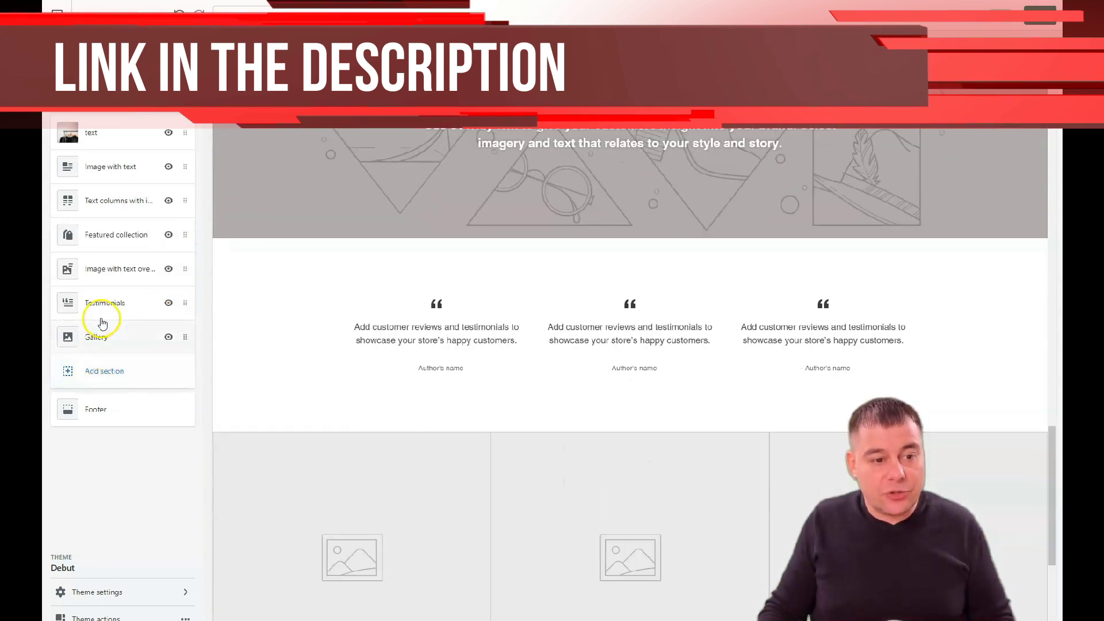
pyautogui.click(98, 338)
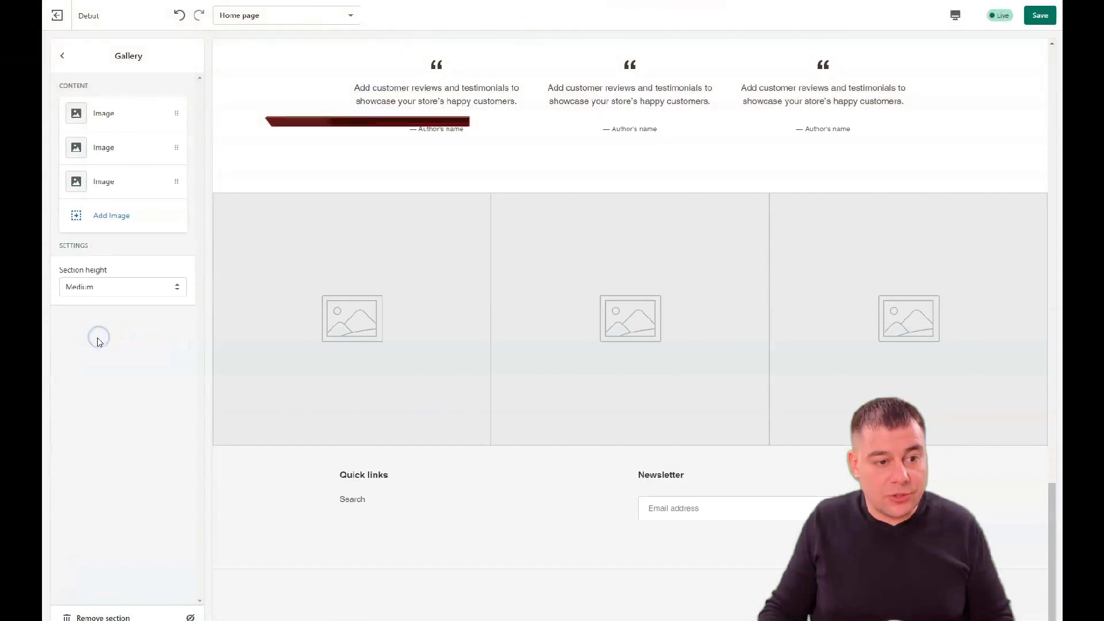
pyautogui.click(62, 55)
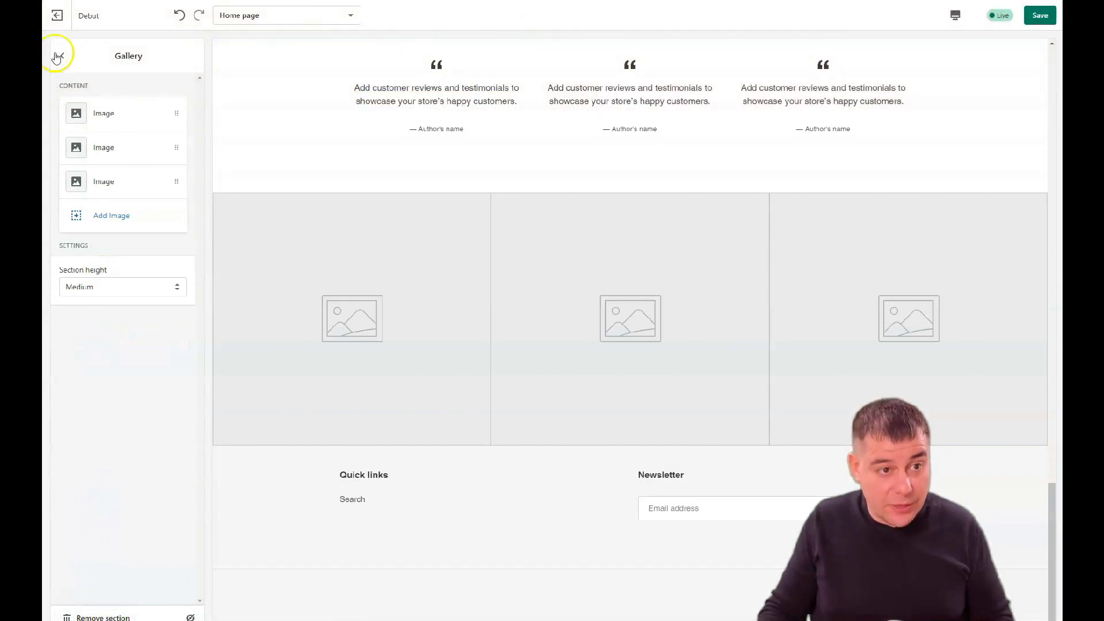
pyautogui.click(98, 373)
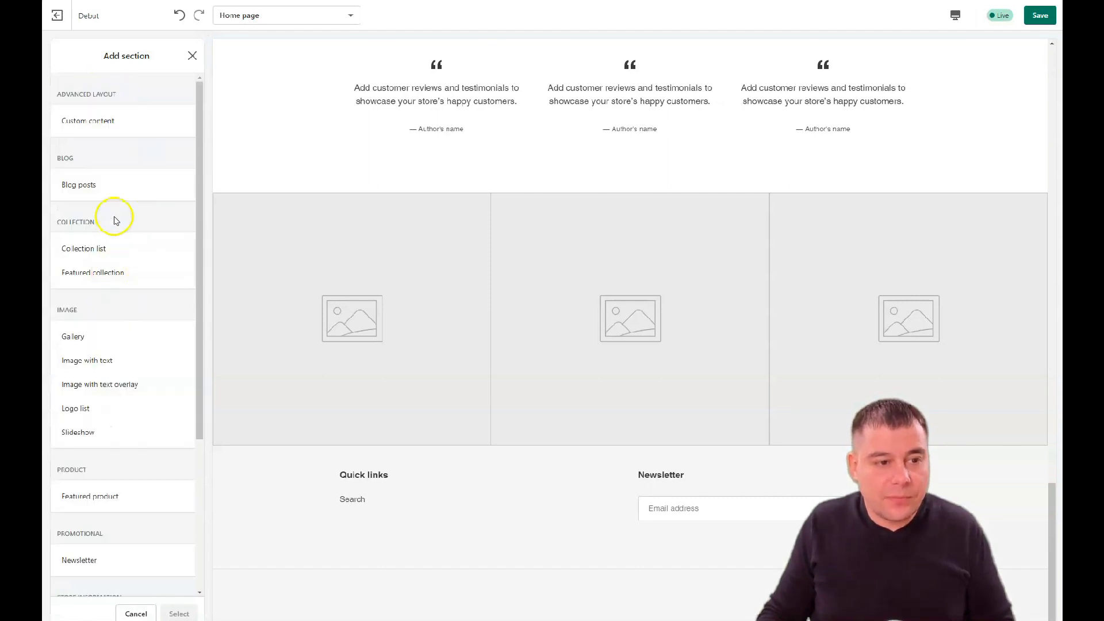
pyautogui.scroll(-3, 111, 323)
pyautogui.scroll(-1, 113, 349)
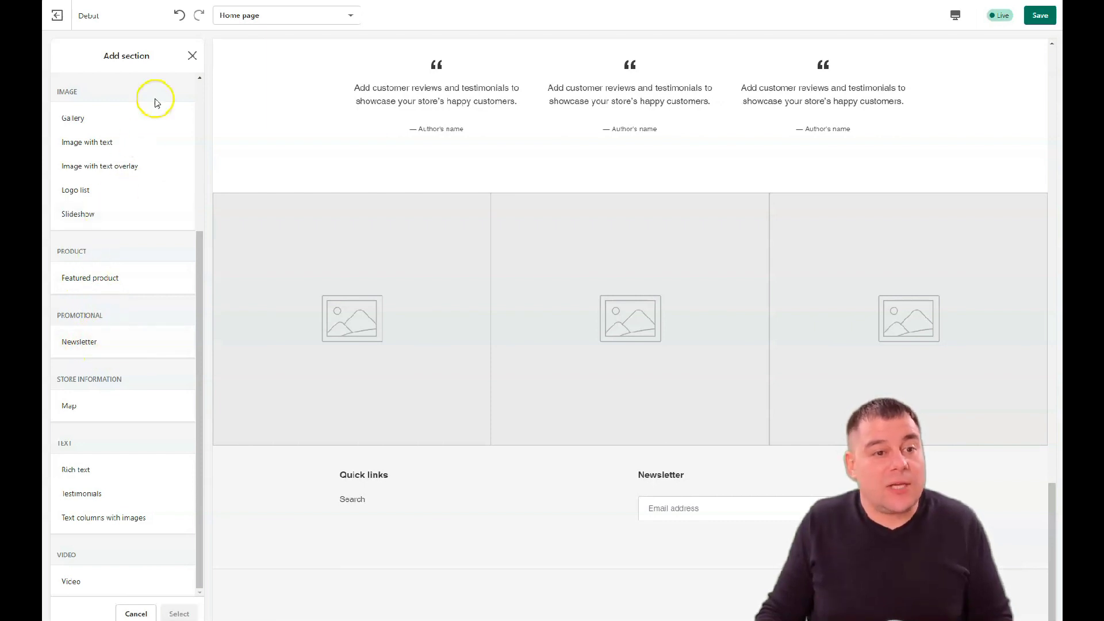
pyautogui.click(190, 56)
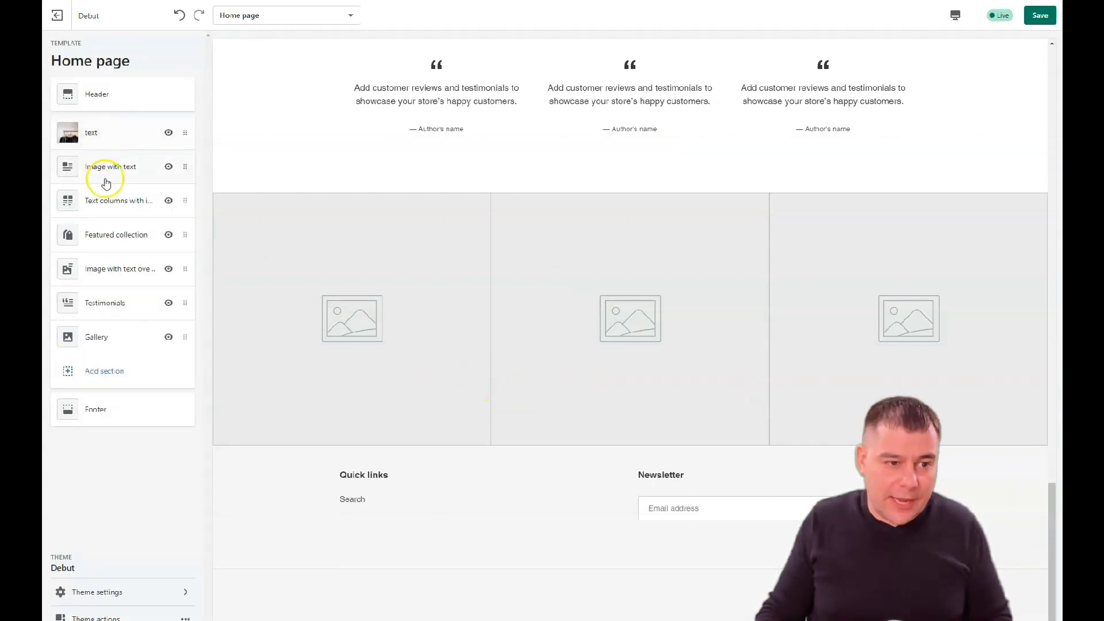
# Try 3 and 5 Featured collection products per row, keep 4, then exit the editor
pyautogui.click(99, 234)
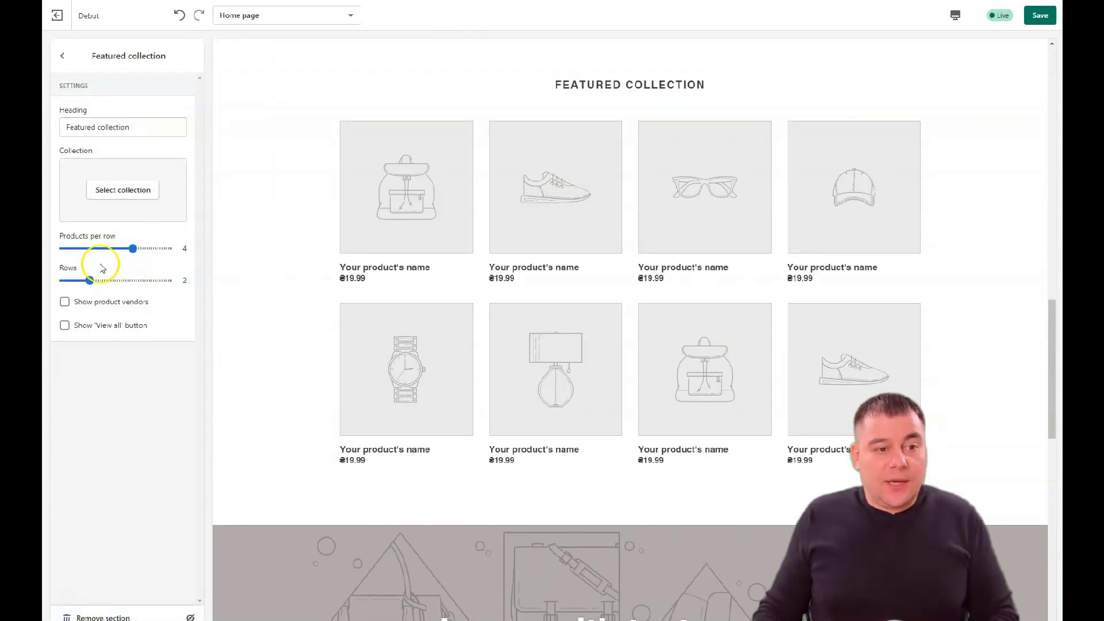
pyautogui.moveTo(120, 248); pyautogui.dragTo(113, 248)
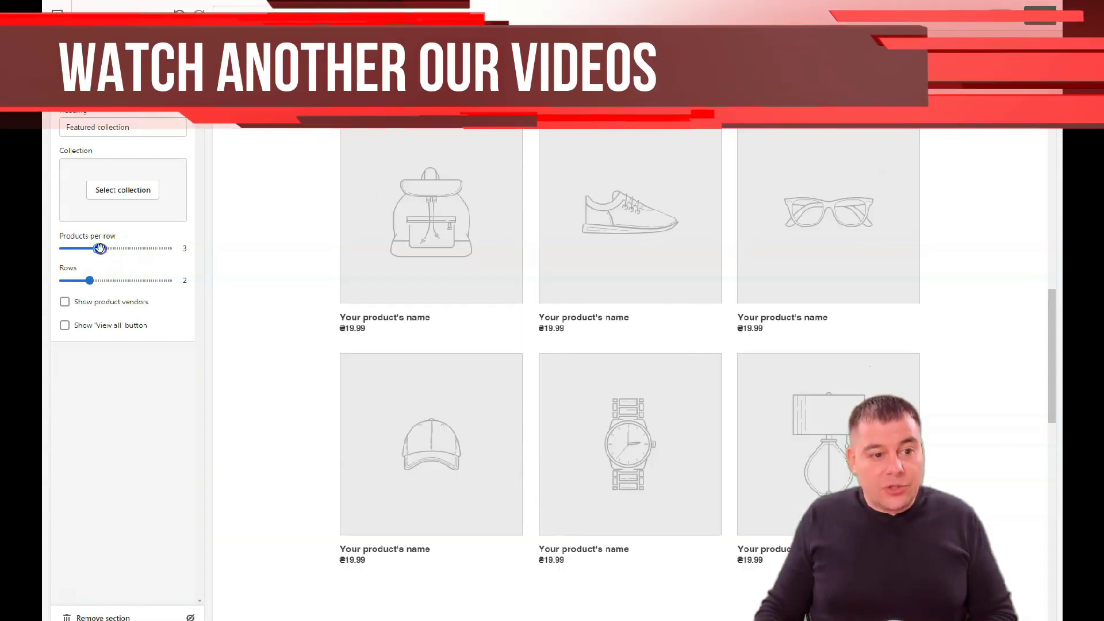
pyautogui.moveTo(136, 248); pyautogui.dragTo(167, 248)
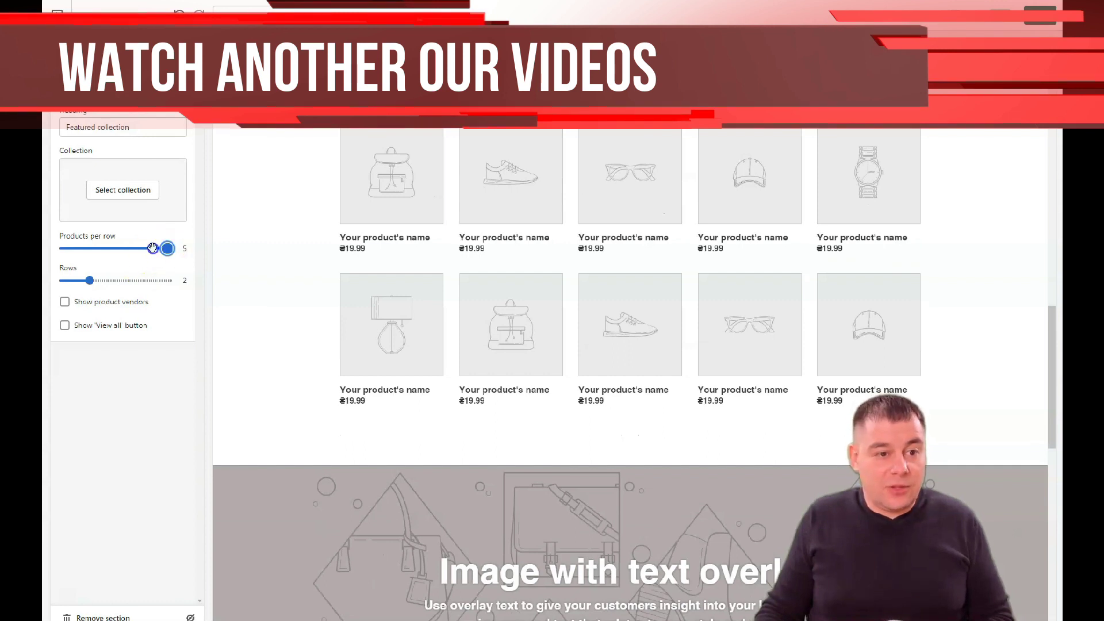
pyautogui.moveTo(152, 248); pyautogui.dragTo(133, 248)
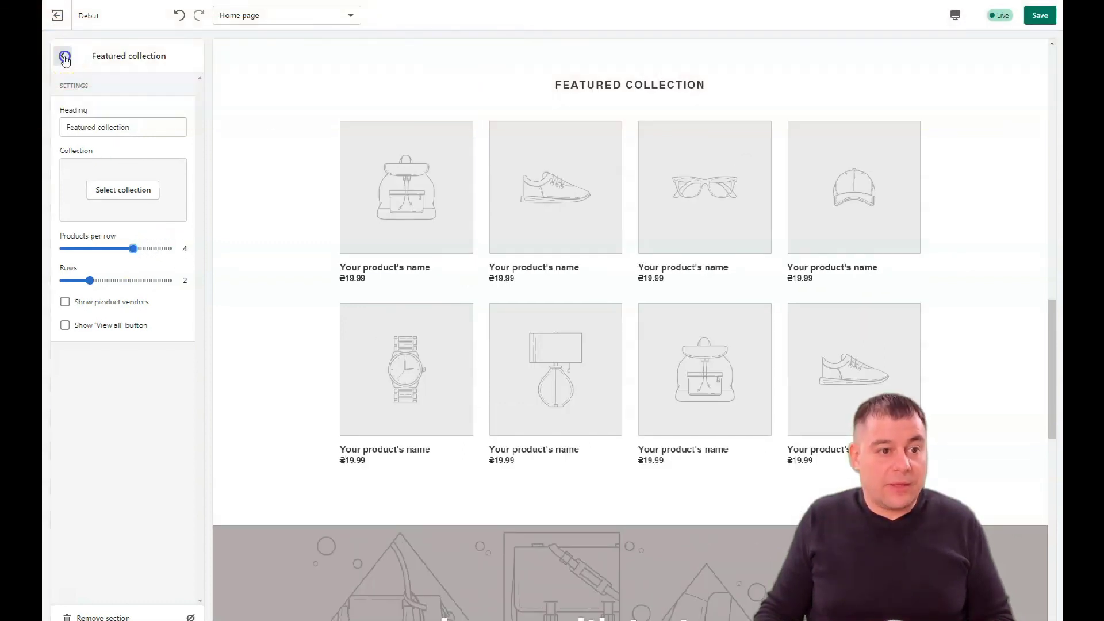
pyautogui.click(65, 57)
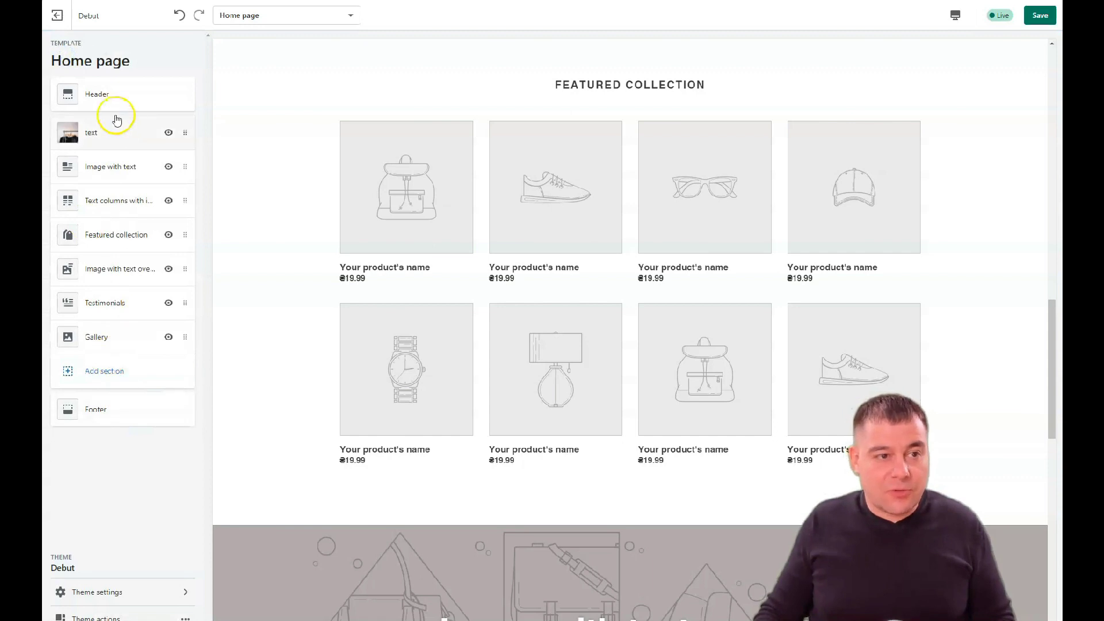
pyautogui.click(57, 16)
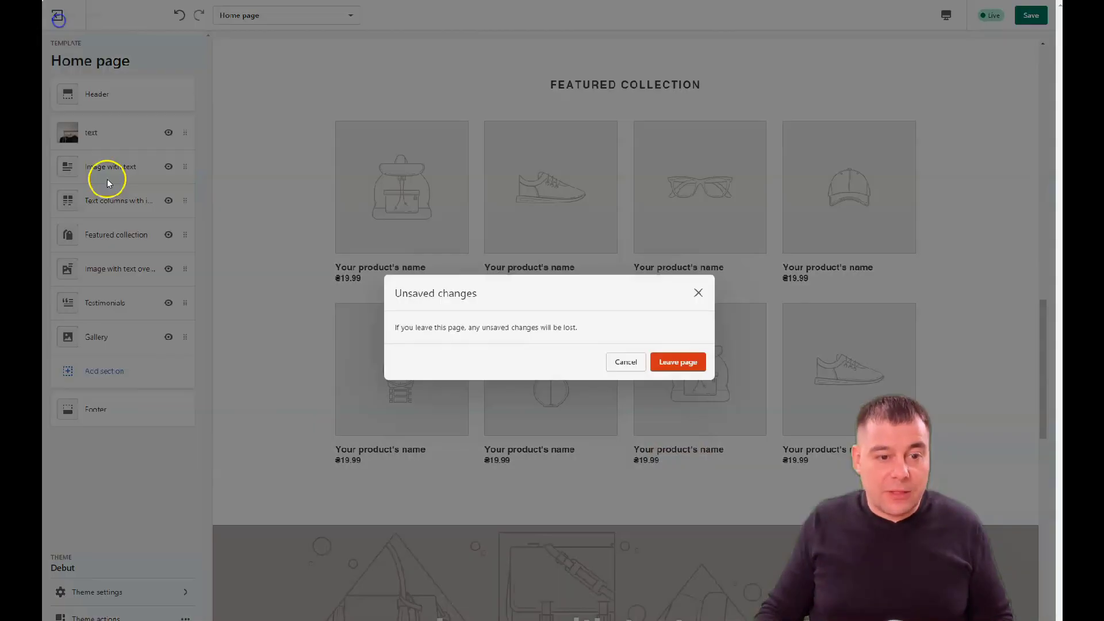
# Leave the theme editor without saving and go to the empty Products list
pyautogui.click(690, 362)
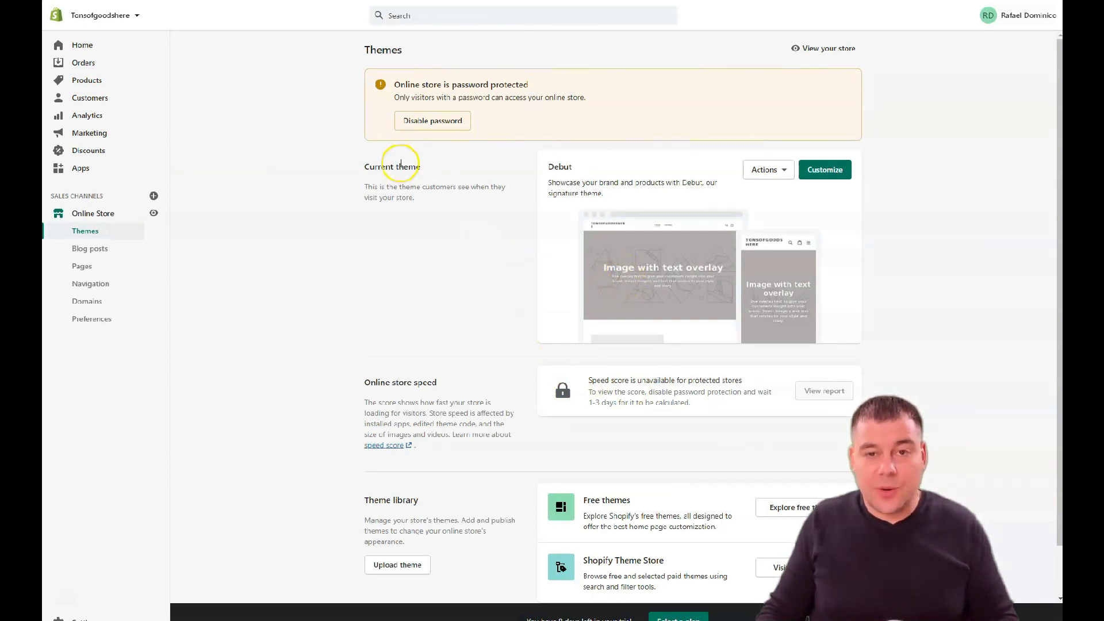
pyautogui.click(74, 85)
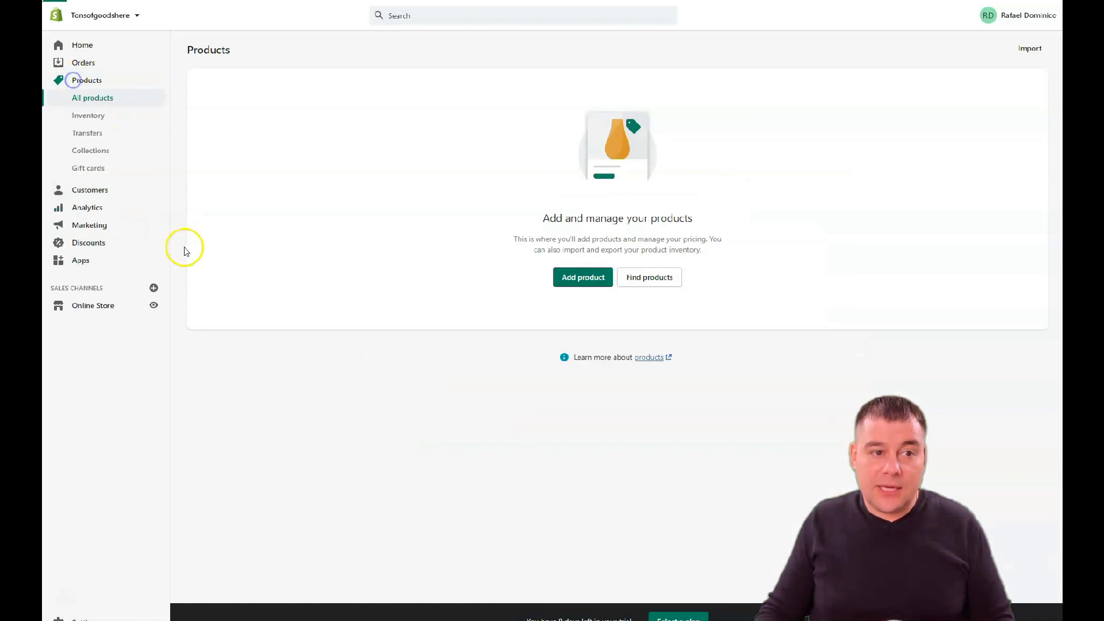
# Start a new product and move through its Title, Description and Tags fields down to Pricing
pyautogui.click(582, 281)
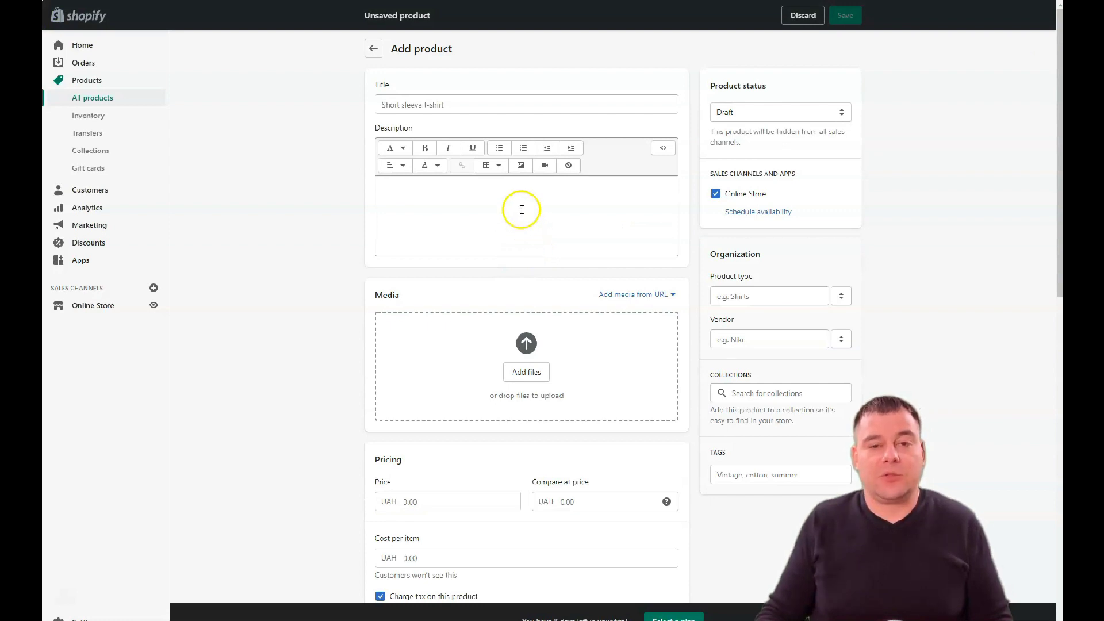
pyautogui.click(402, 103)
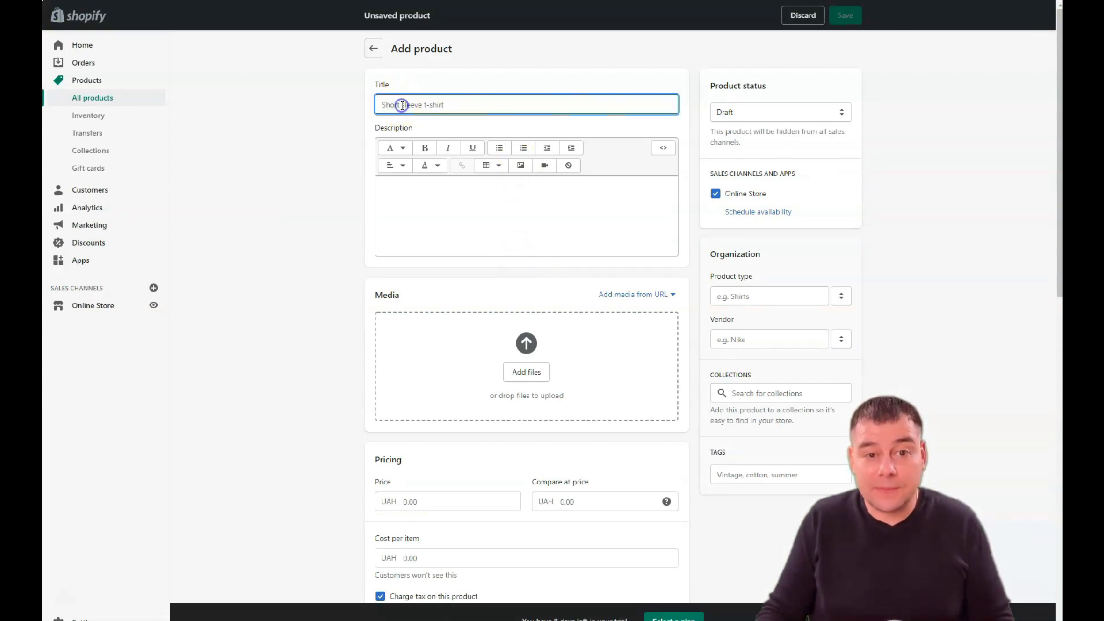
pyautogui.click(419, 216)
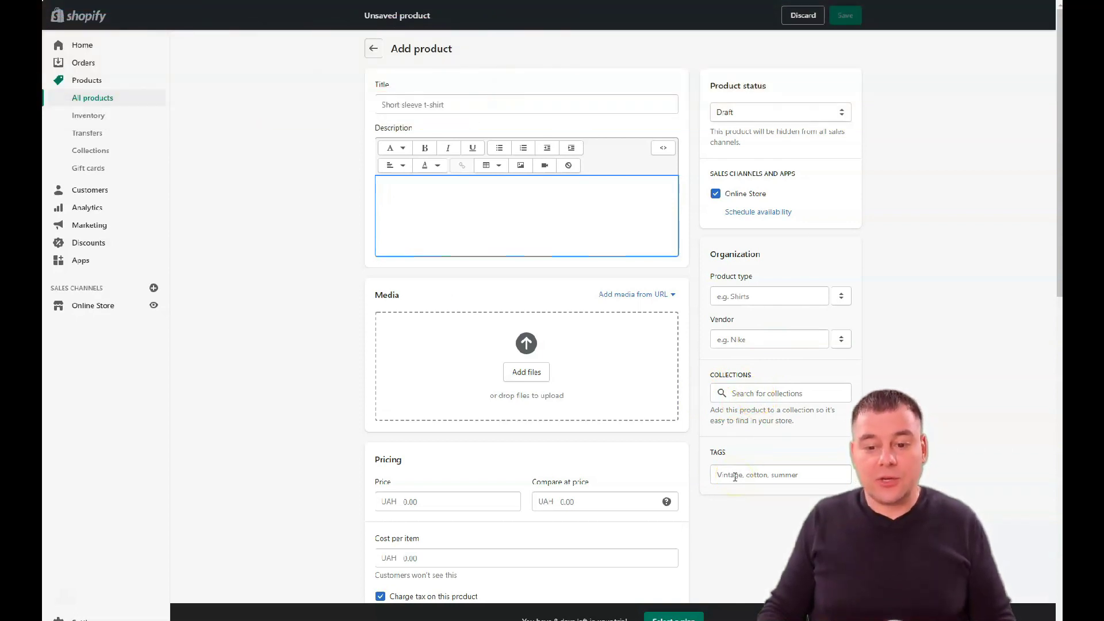
pyautogui.click(734, 477)
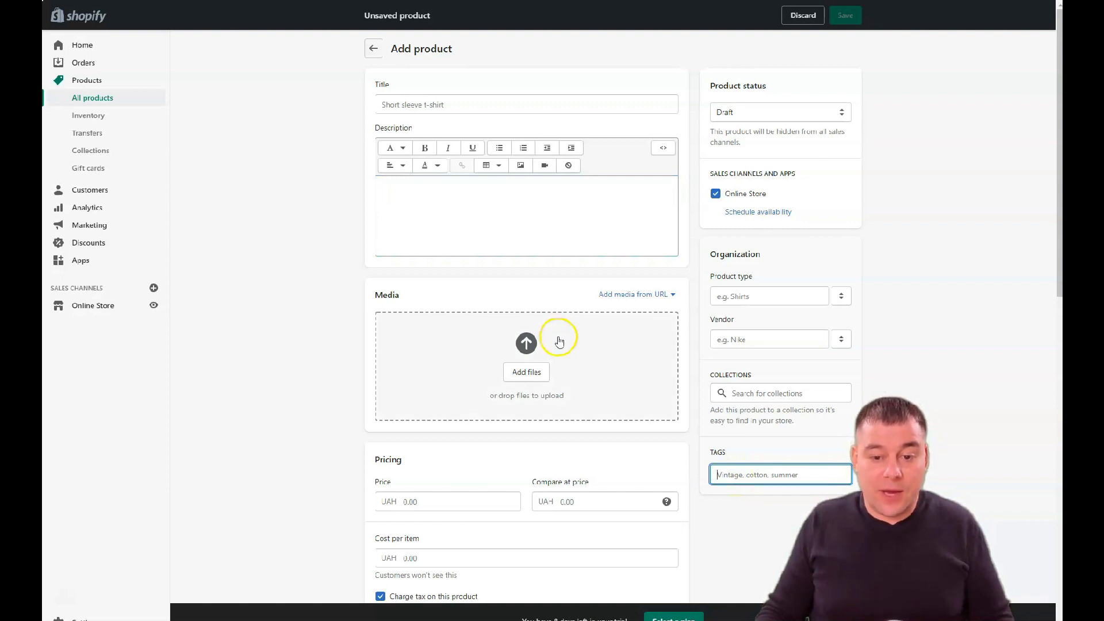
pyautogui.click(487, 223)
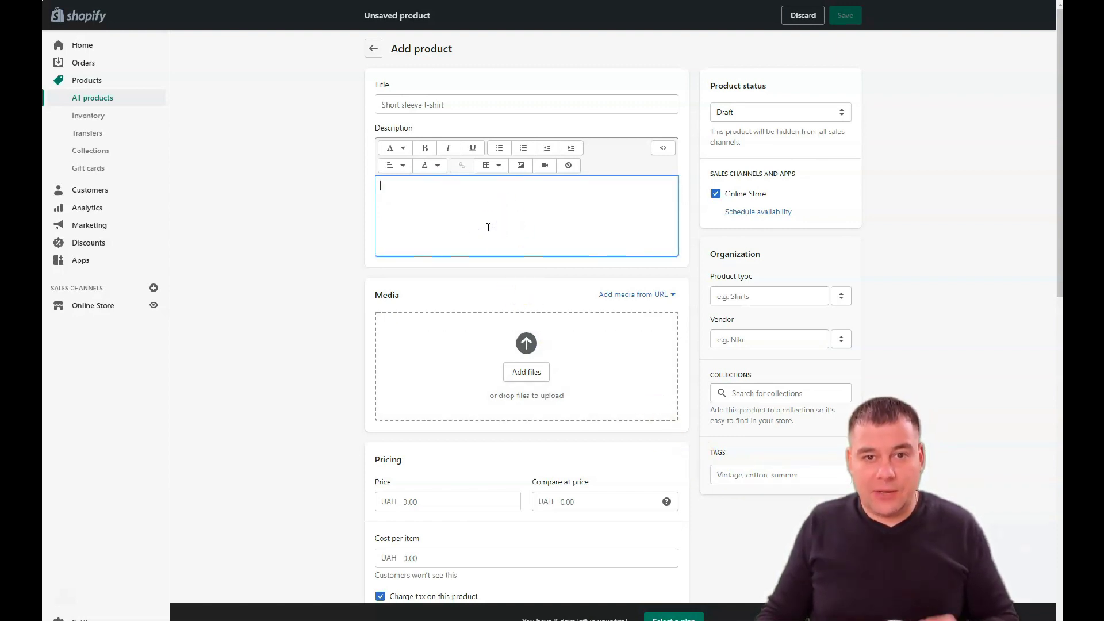
pyautogui.scroll(-2, 488, 227)
pyautogui.scroll(2, 494, 172)
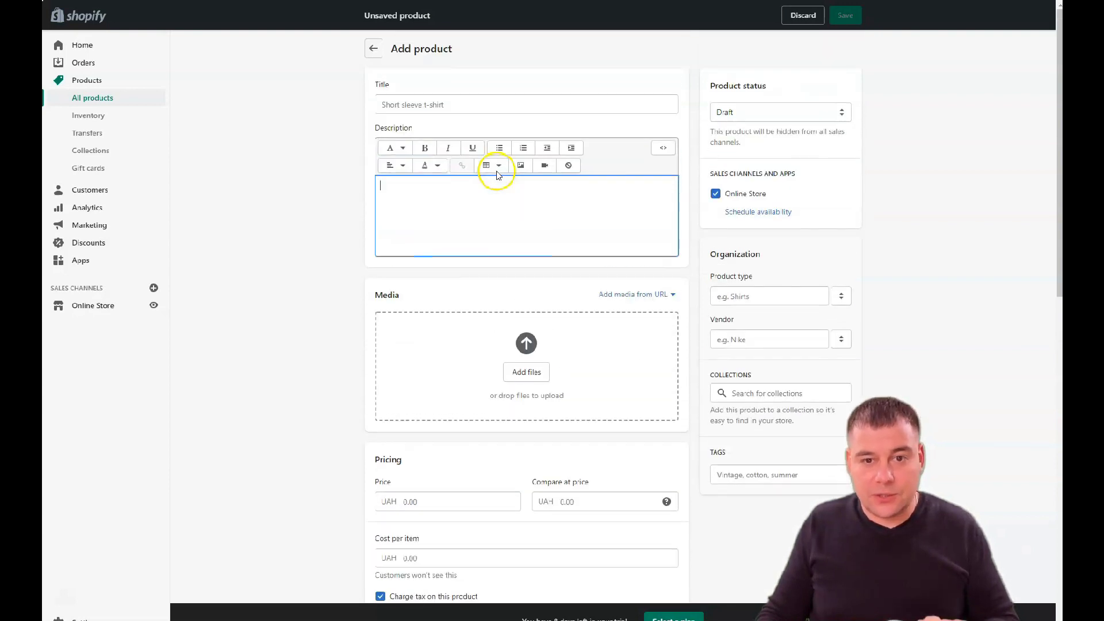
pyautogui.click(507, 214)
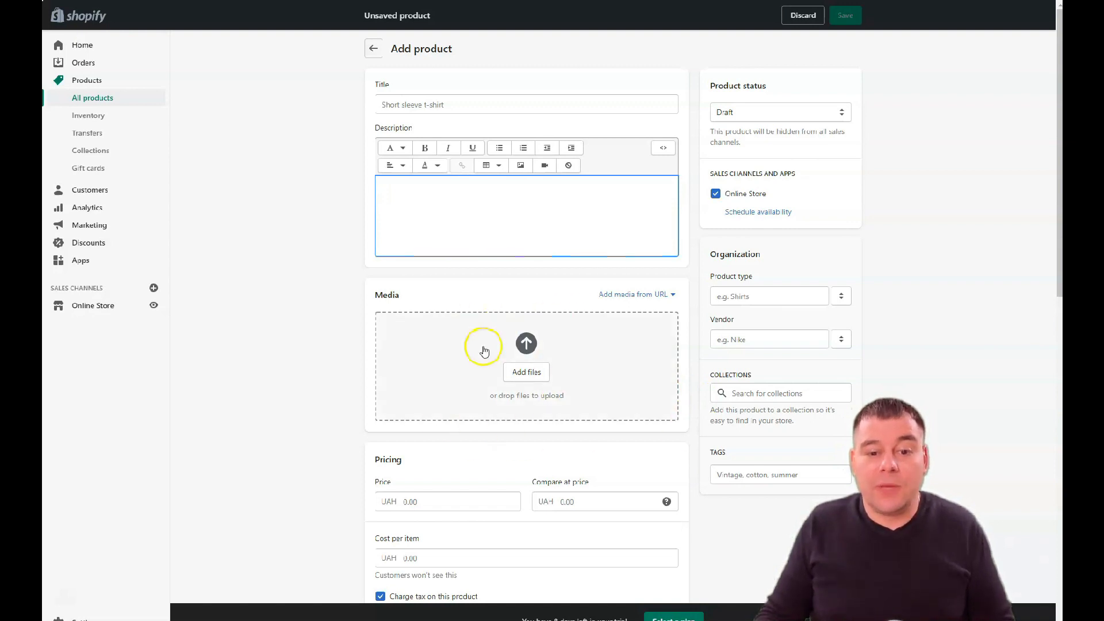
pyautogui.scroll(-4, 587, 375)
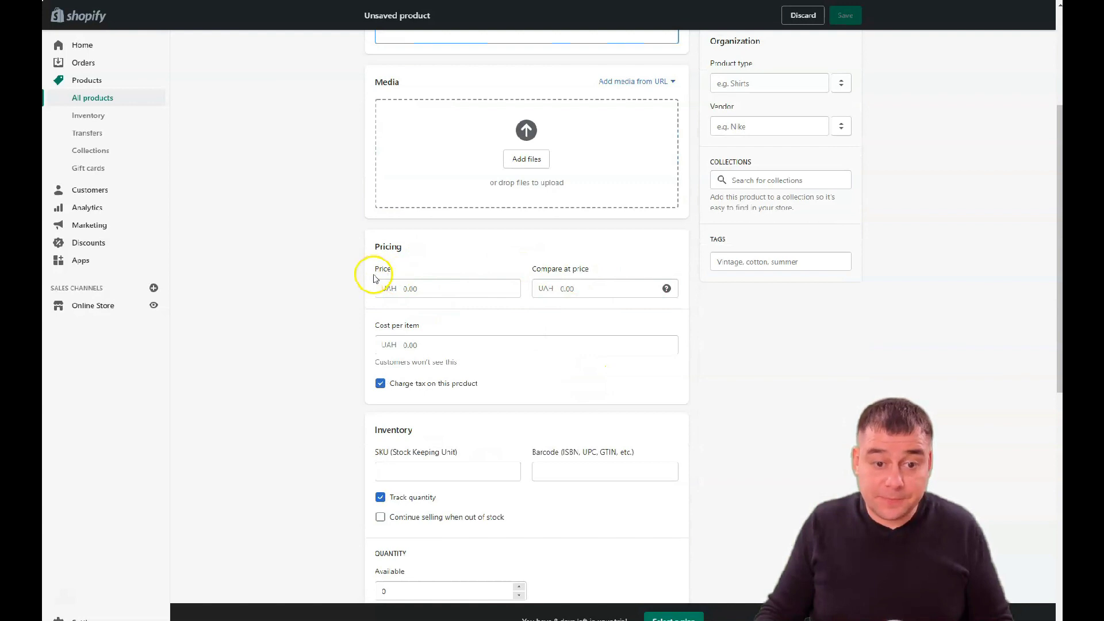
# Set the product's price to 200 and its compare-at price to 500
pyautogui.click(412, 291)
pyautogui.write('200')
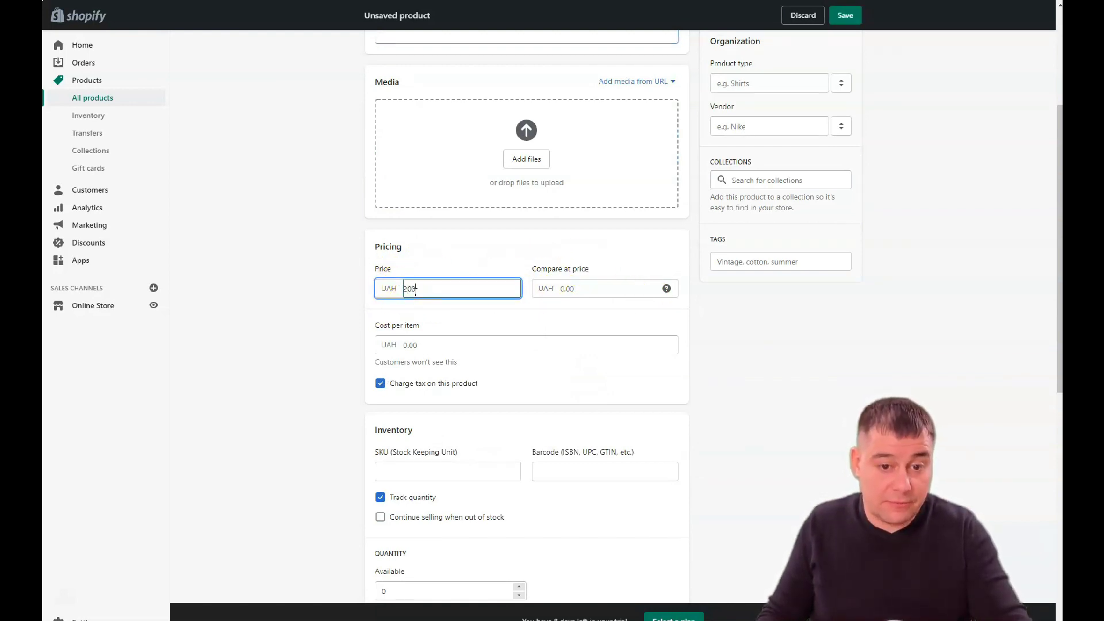
pyautogui.click(586, 289)
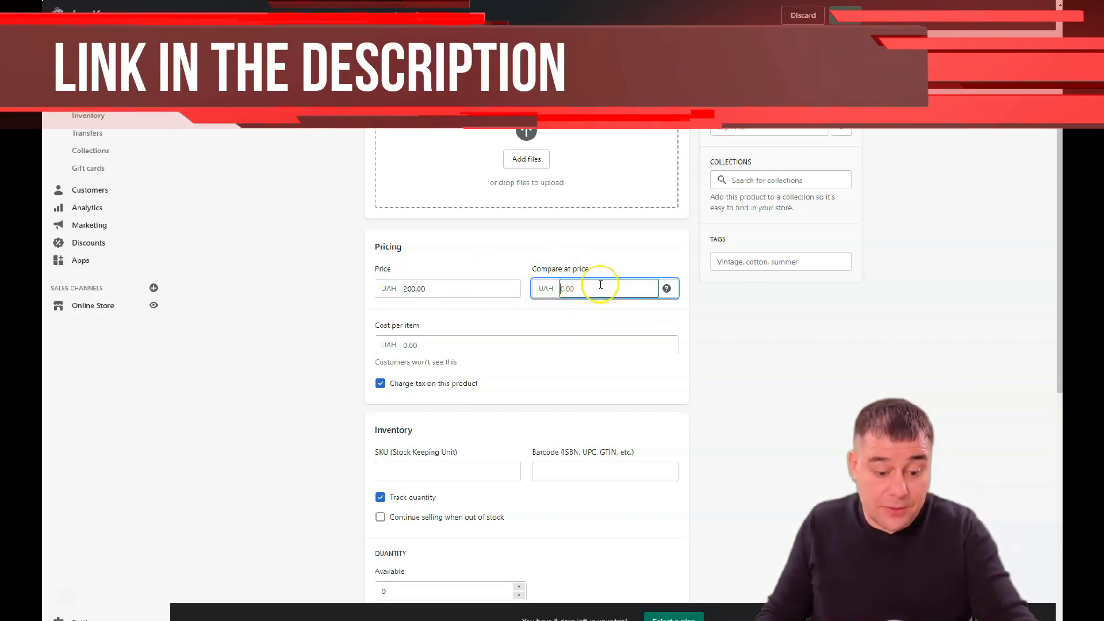
pyautogui.write('500')
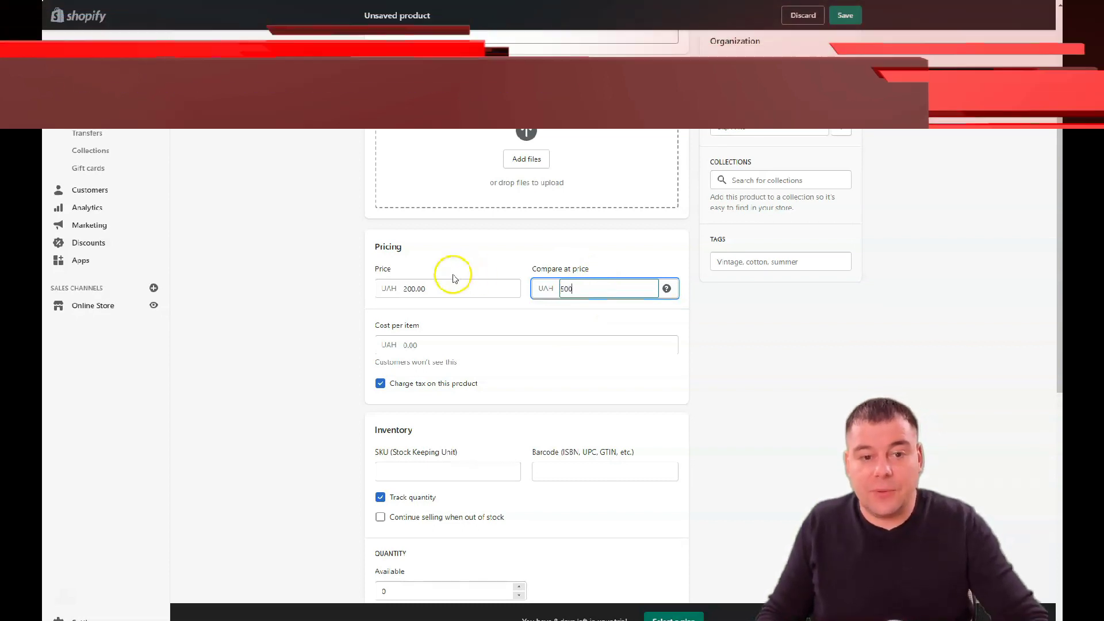
# Enter a cost per item of 80, switching Charge tax off and back on
pyautogui.click(415, 345)
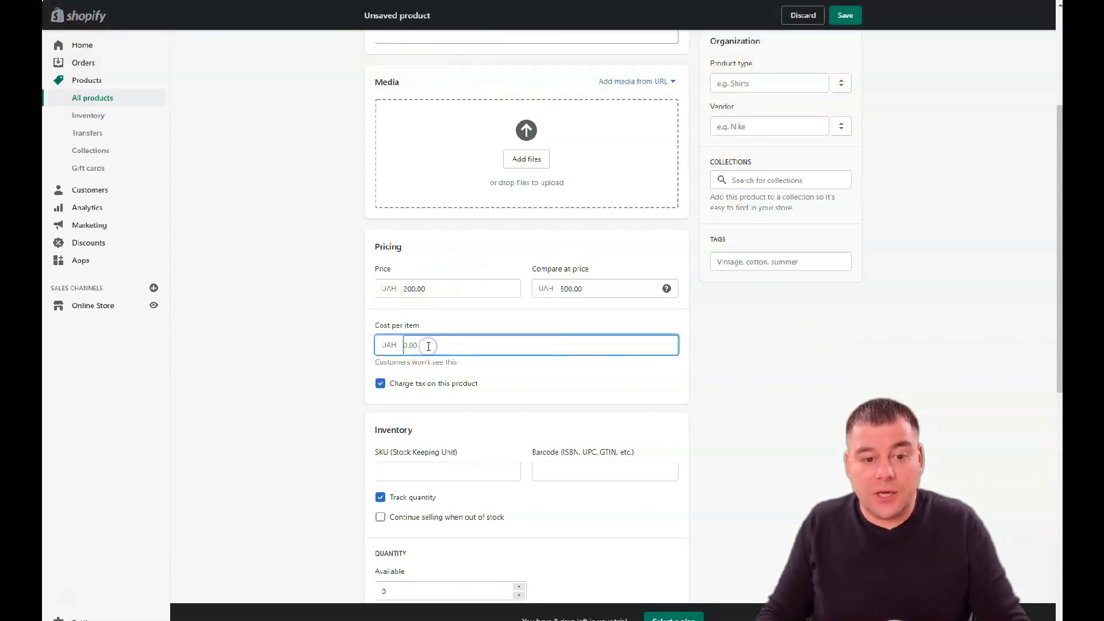
pyautogui.click(380, 384)
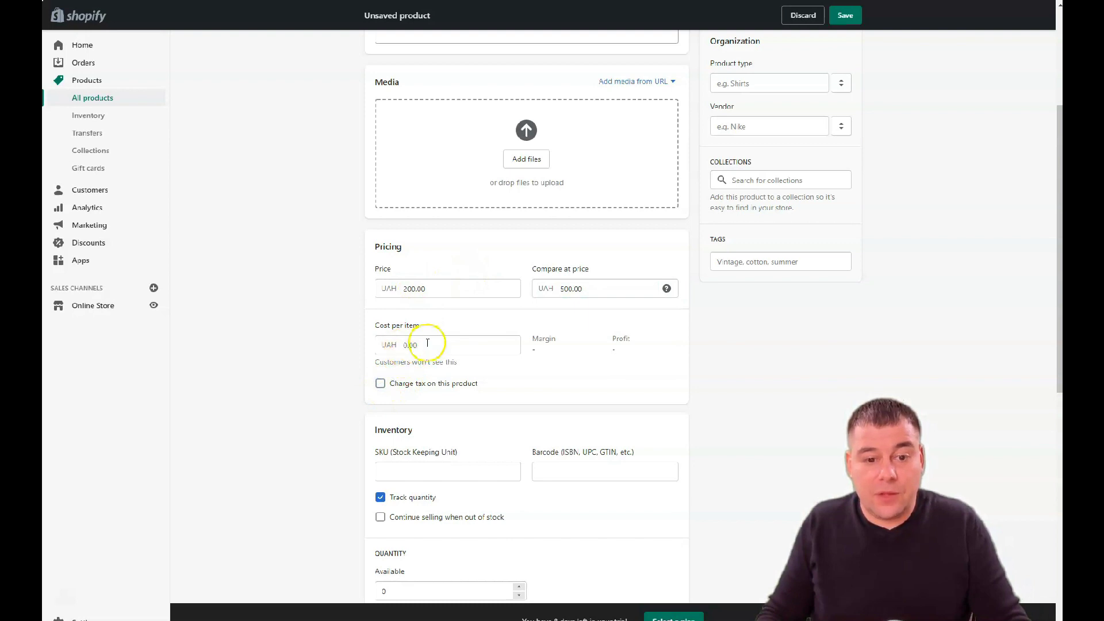
pyautogui.click(421, 345)
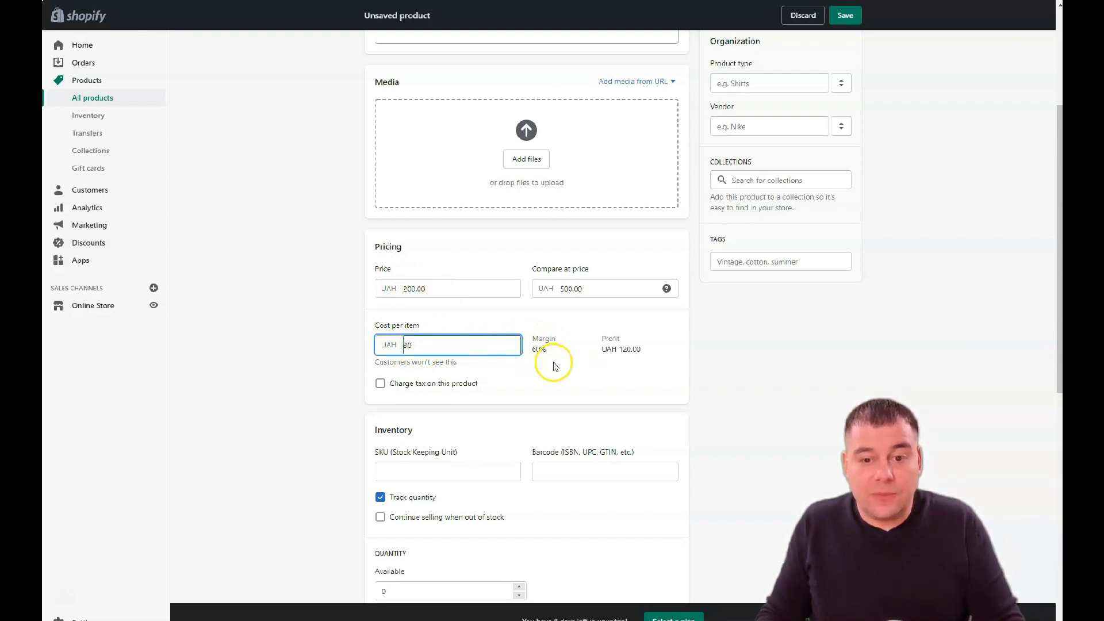
pyautogui.click(380, 384)
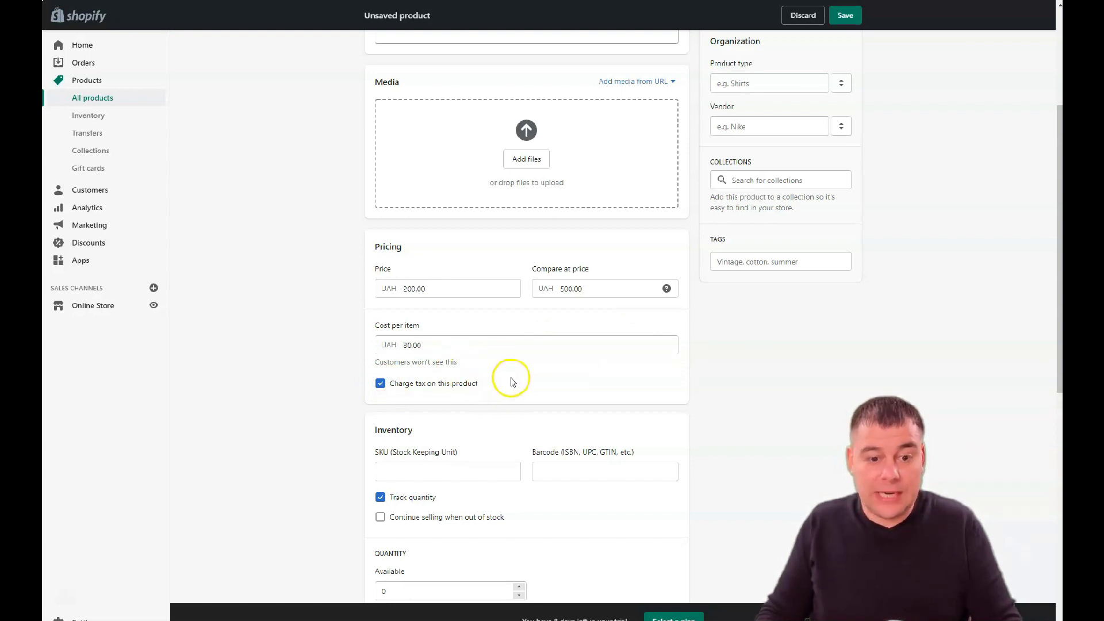
# Scroll through the product form, then discard the draft and return to the admin Home dashboard
pyautogui.scroll(-2, 511, 378)
pyautogui.scroll(-1, 511, 379)
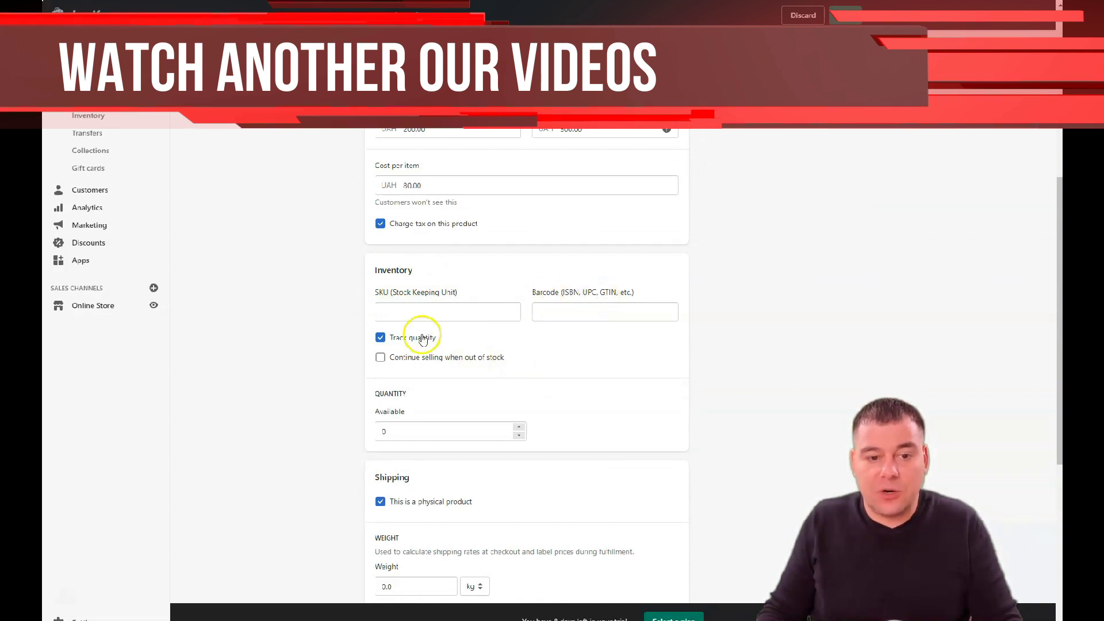
pyautogui.scroll(-3, 451, 339)
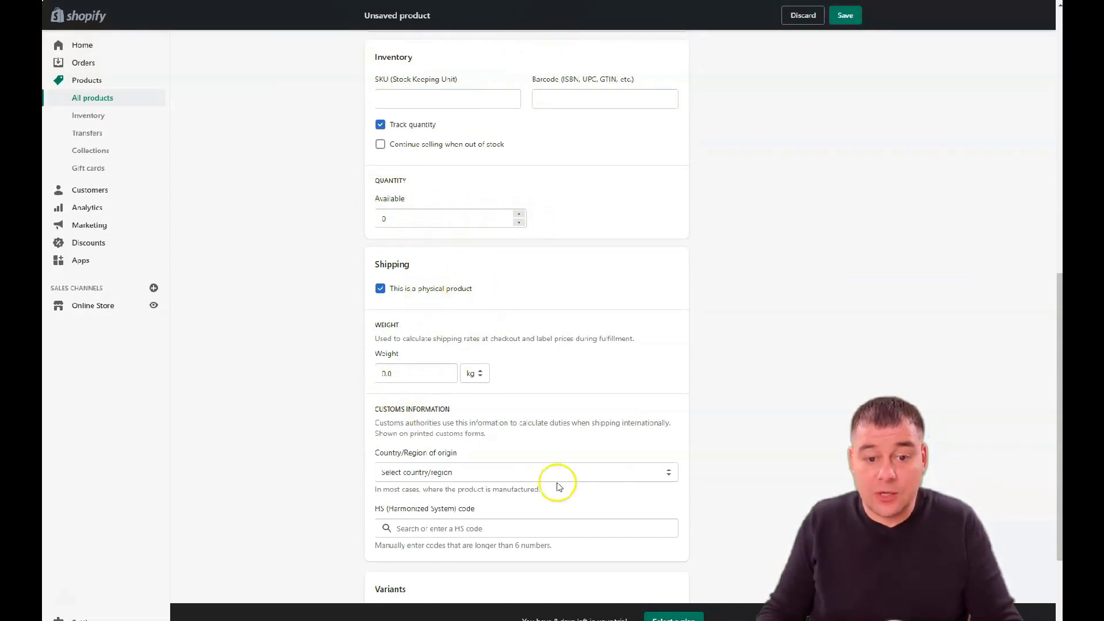
pyautogui.scroll(-2, 593, 388)
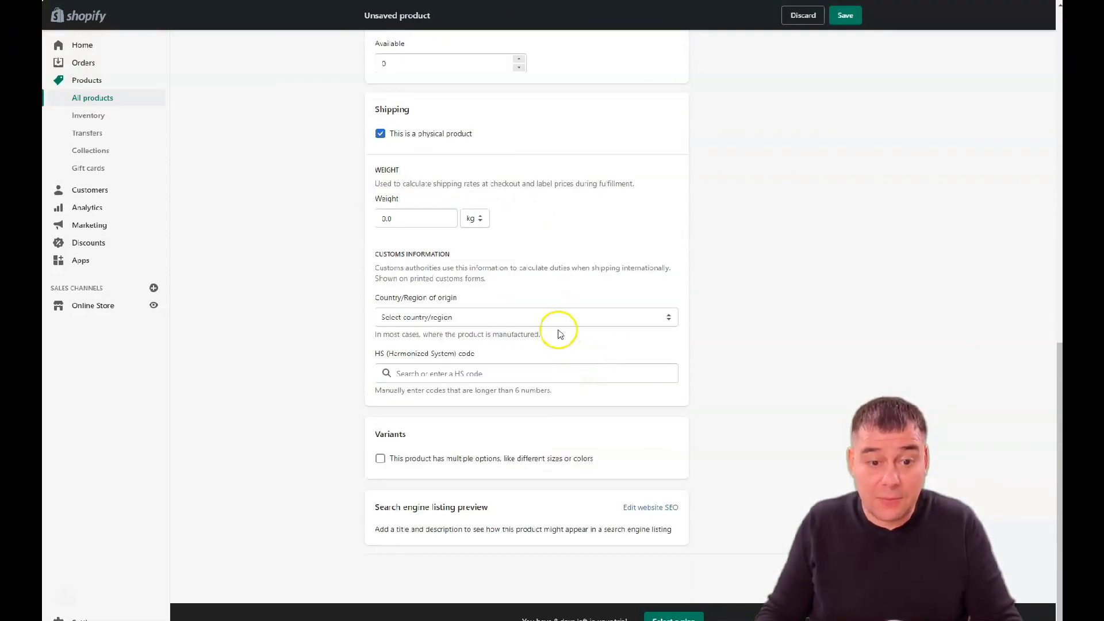
pyautogui.scroll(12, 512, 323)
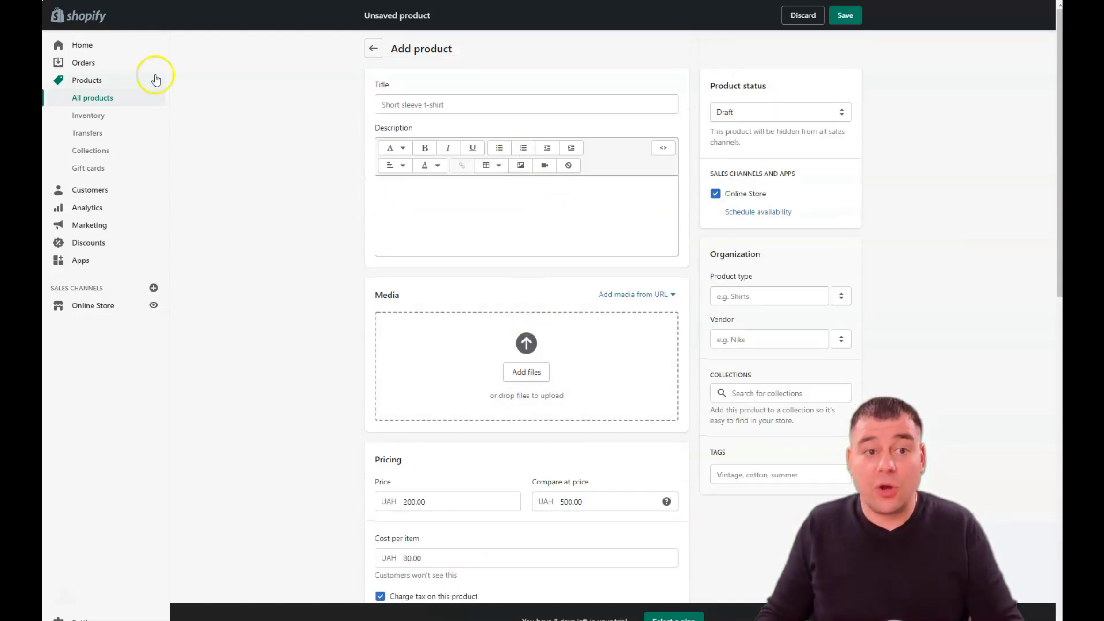
pyautogui.click(80, 46)
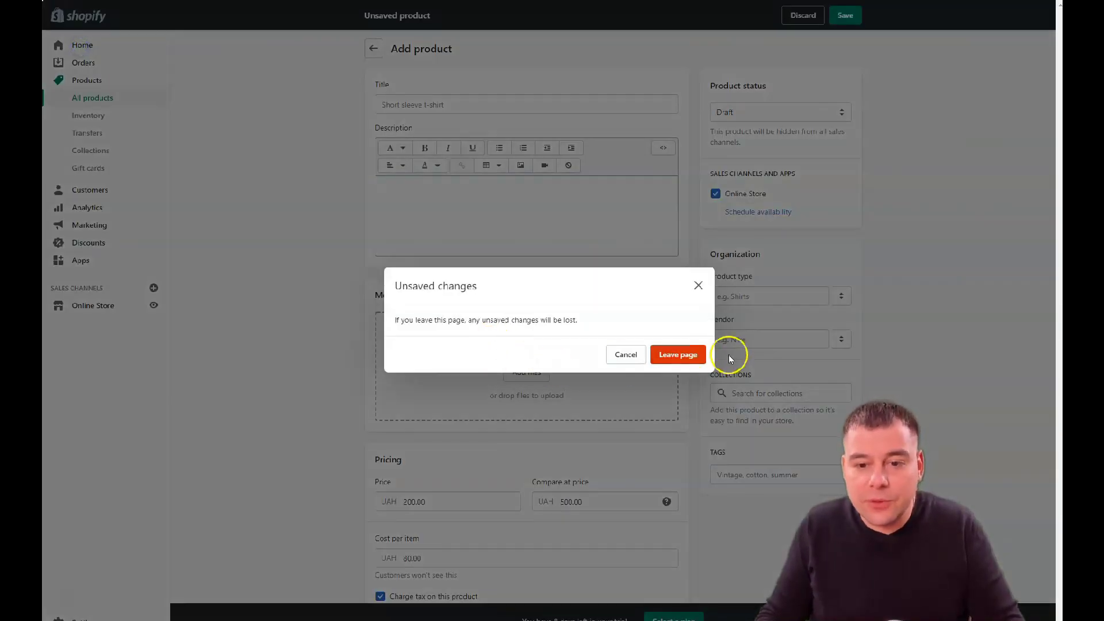
pyautogui.click(677, 355)
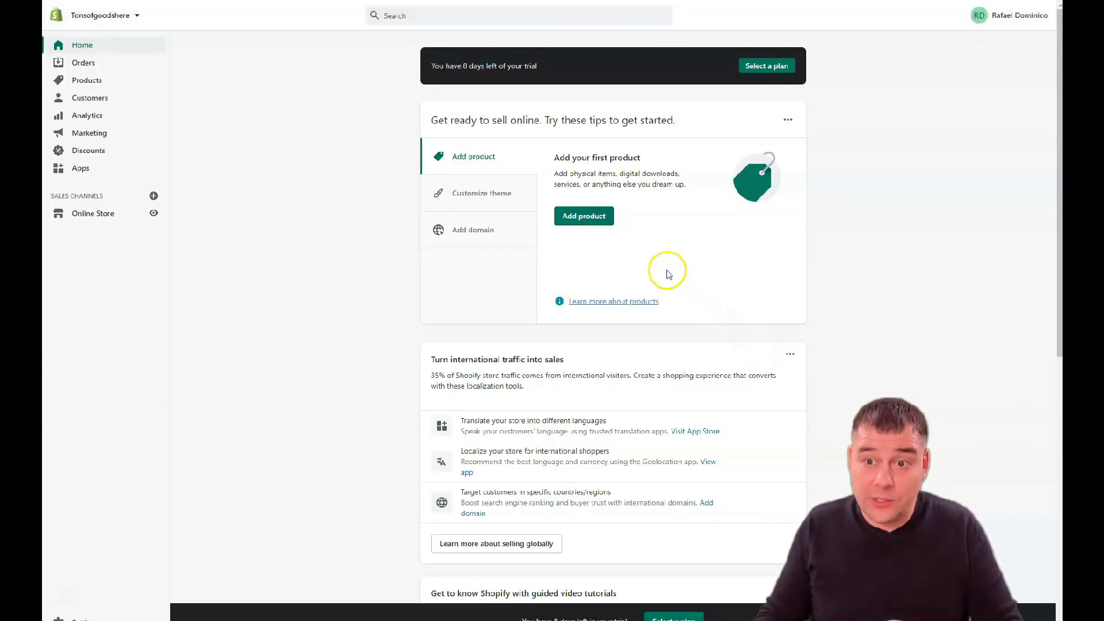
pyautogui.click(769, 67)
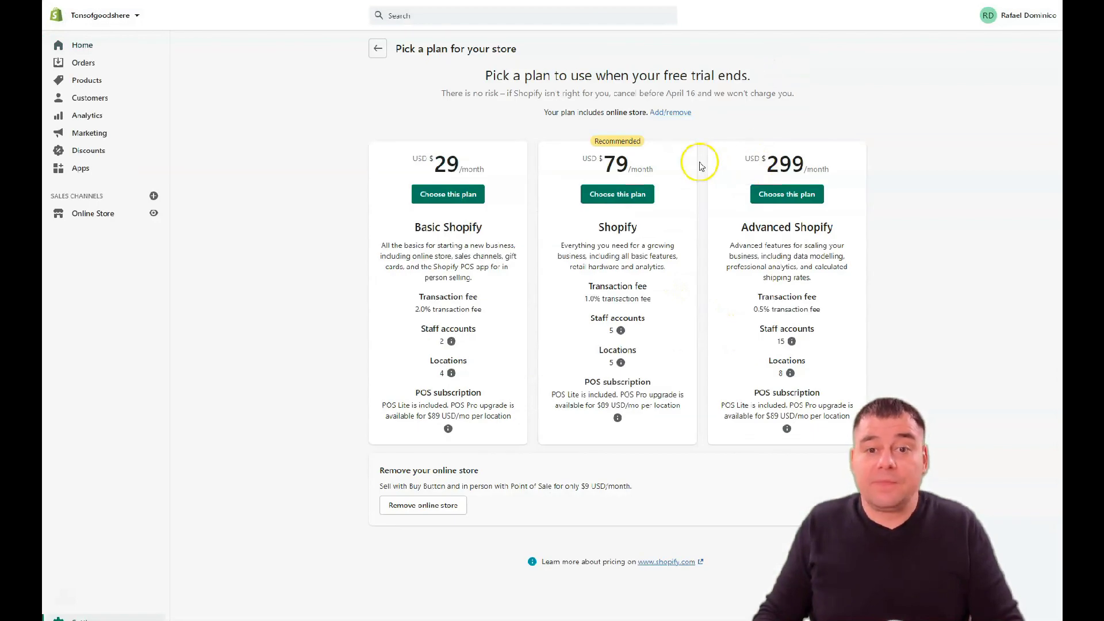